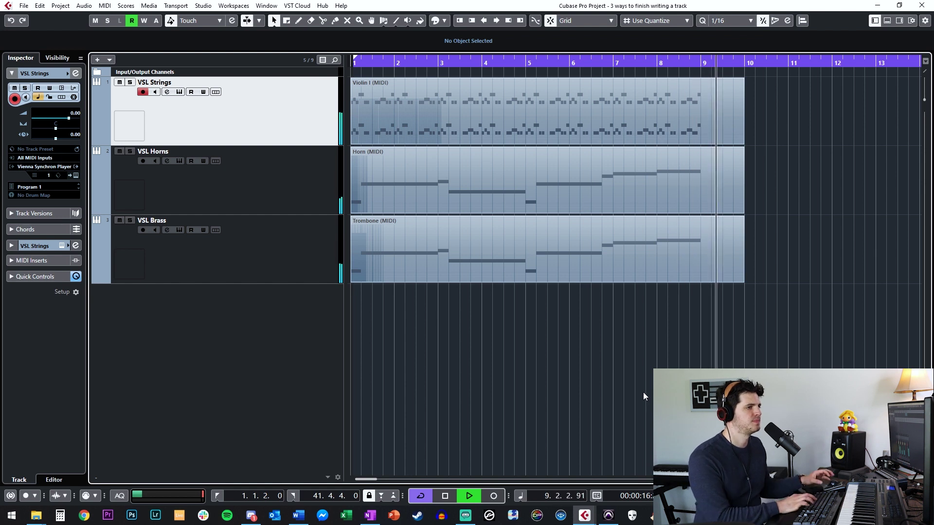
Stop playback and add a marker track named MARKERS at the top of the track list.
key("space")
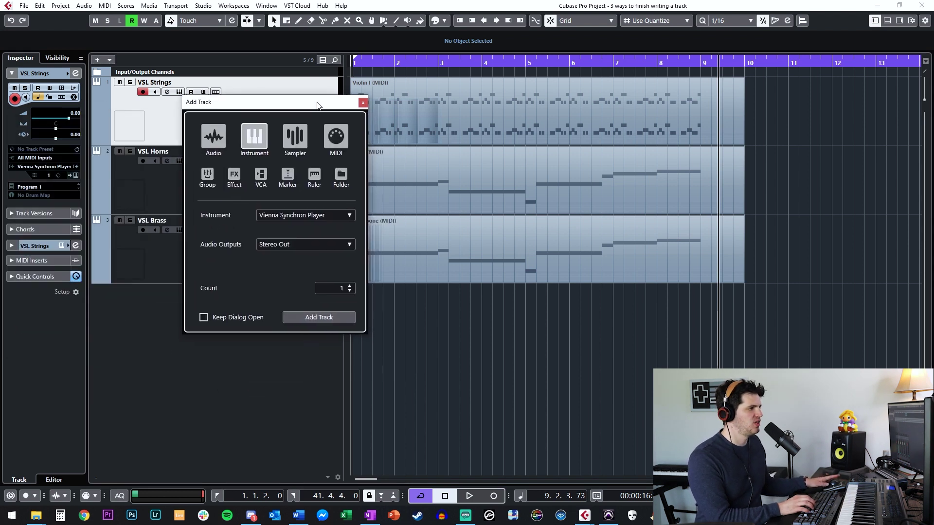
left_click(288, 176)
left_click(275, 273)
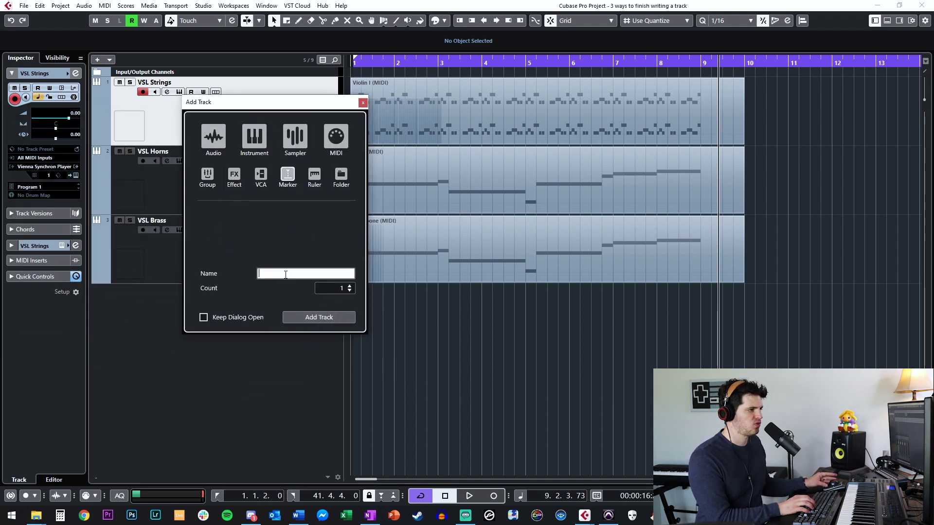
type("MARKERS")
key("Return")
left_click_drag(231, 195, 322, 121)
Insert a marker at the start of the project and give it the description A.
key("KP_1")
key("Insert")
key("ctrl+m")
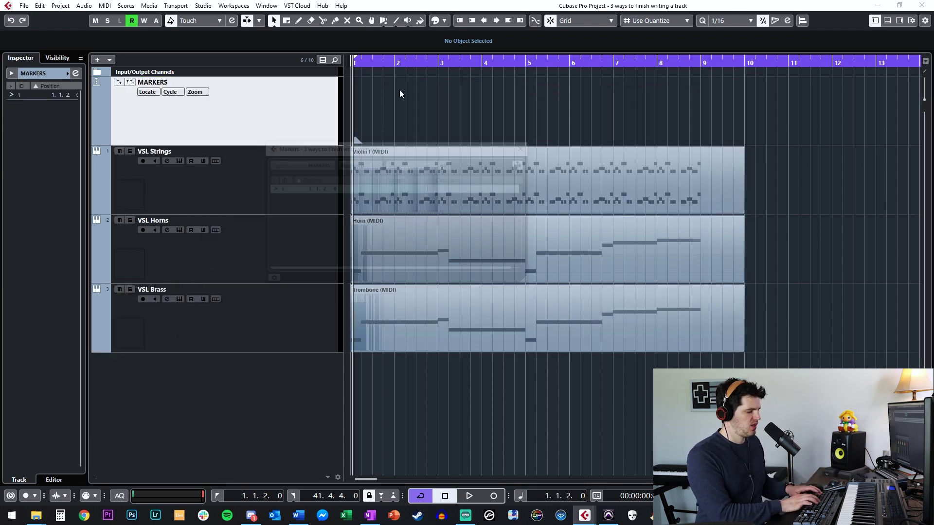
left_click(526, 147)
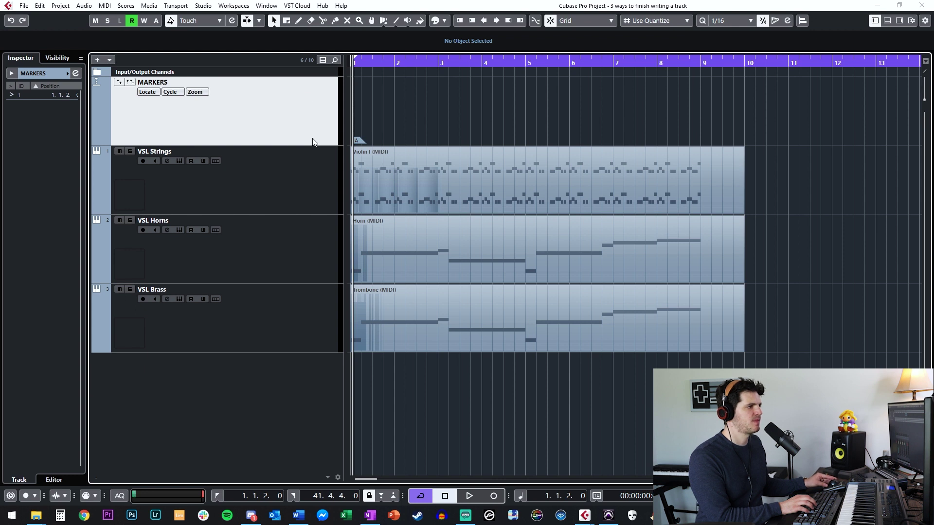
Reduce the height of the MARKERS track and colour marker A yellow.
left_click_drag(312, 144, 313, 96)
left_click(359, 93)
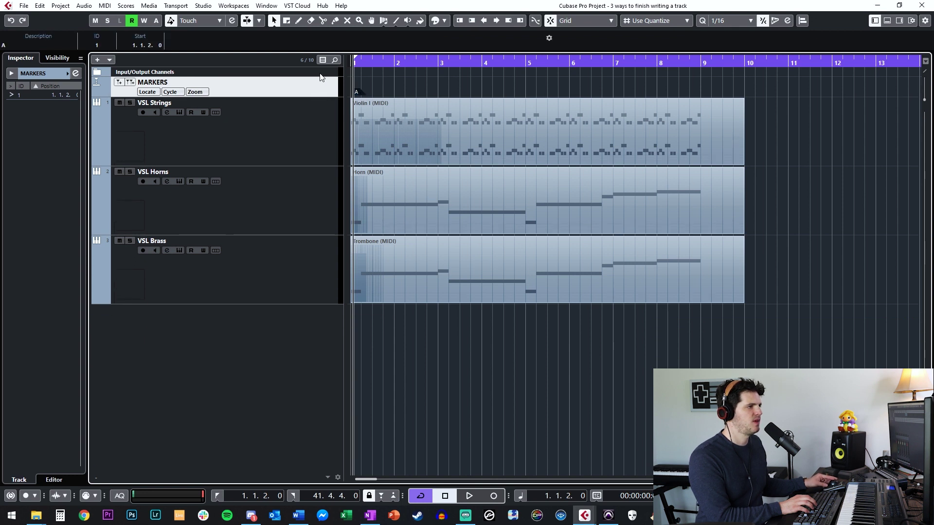
left_click(440, 20)
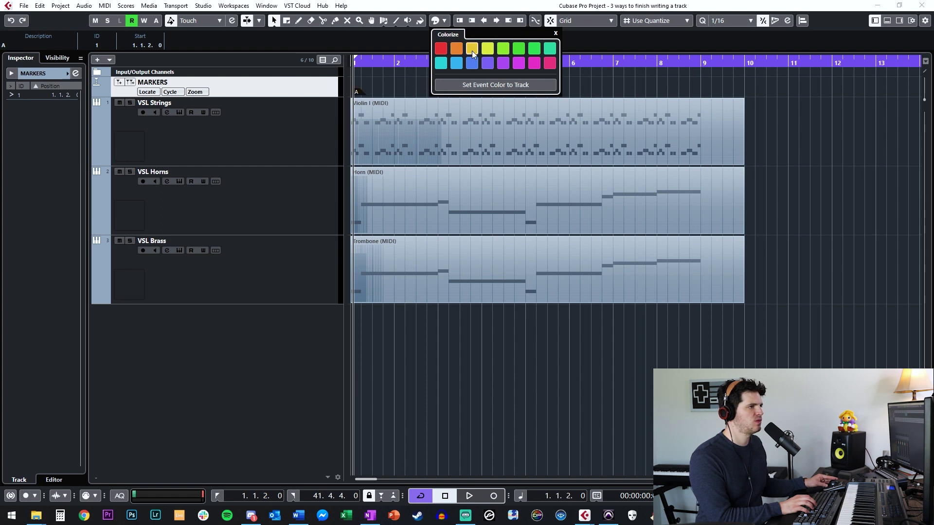
left_click(472, 49)
left_click(386, 78)
Copy marker A to bar 9 and rename the copy B, with the quantize preset set to 1/4.
mouse_move(358, 97)
left_mouse_down()
mouse_move(535, 102)
mouse_move(759, 93)
mouse_move(706, 93)
left_mouse_up()
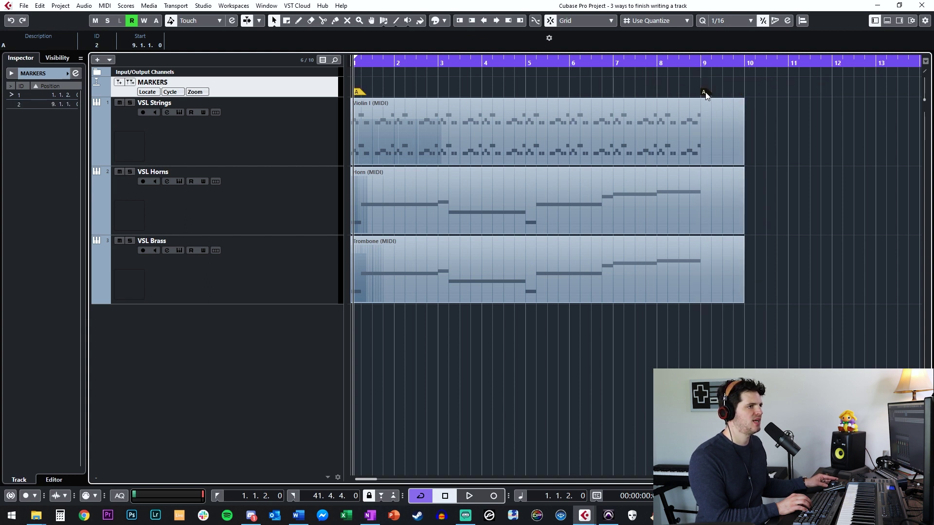
left_click(722, 19)
left_click(724, 53)
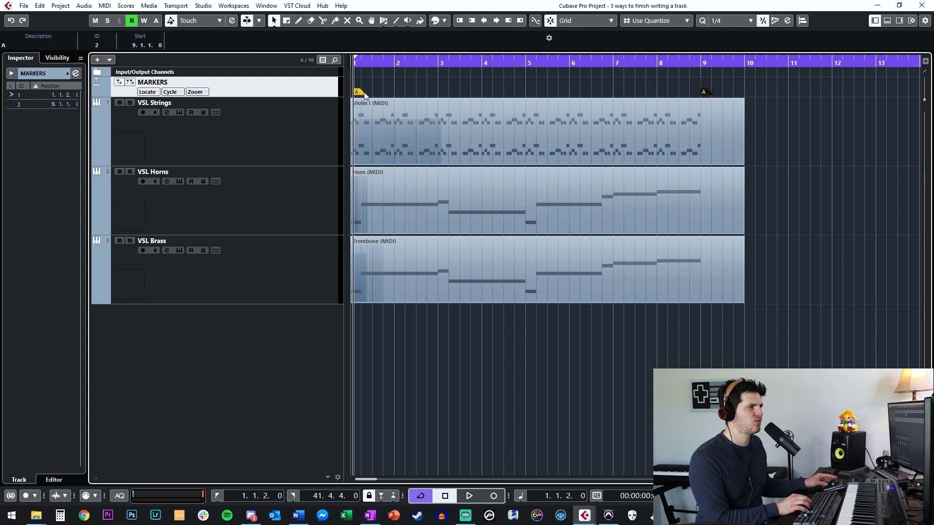
type("B")
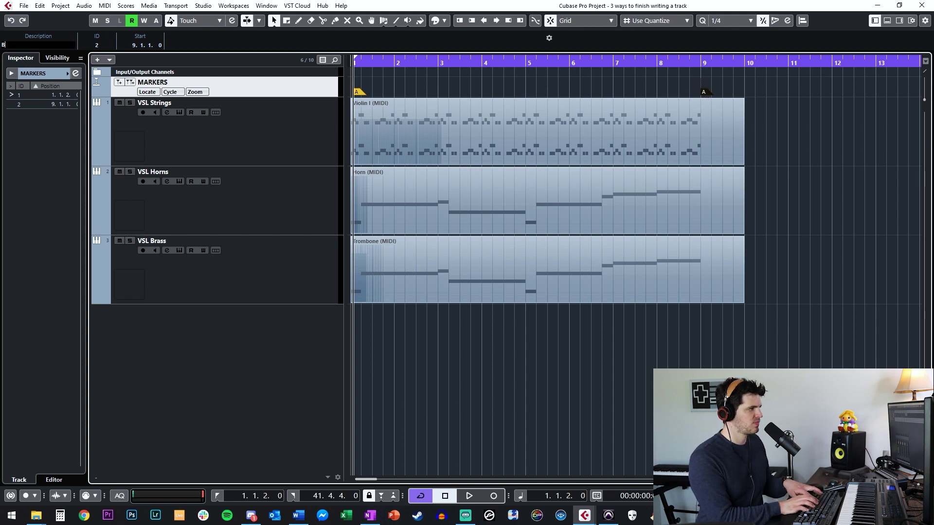
key("Return")
Move marker A to the exact project start at 1.1.1.0.
left_click(360, 93)
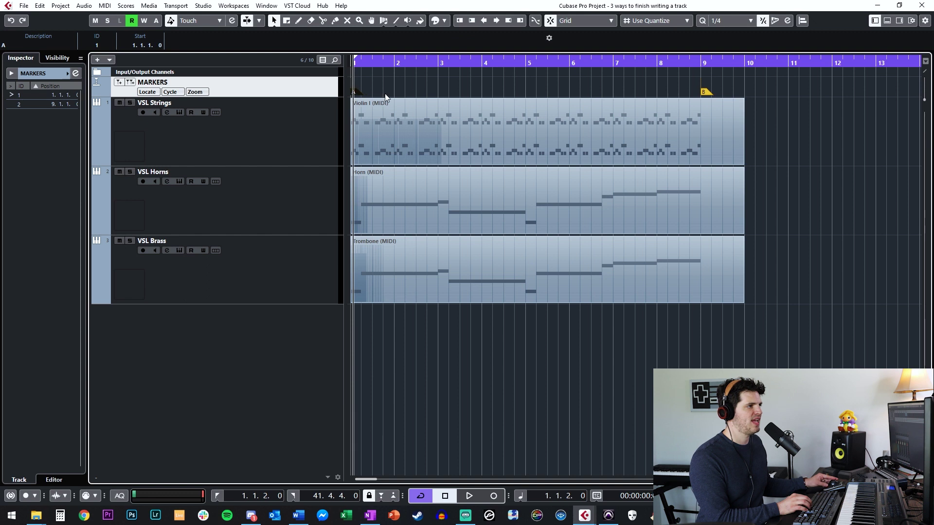
scroll(394, 91, "right", 3)
scroll(394, 90, "right", 2)
scroll(471, 85, "left", 5)
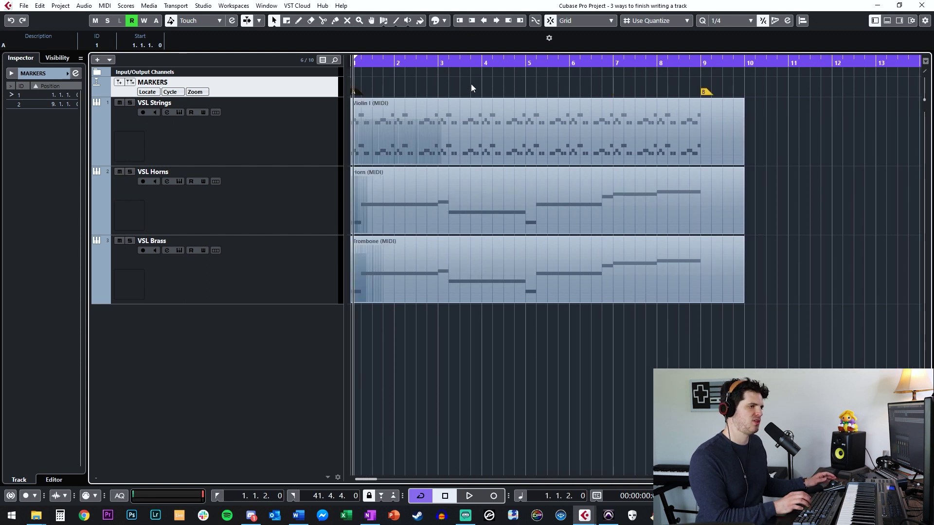
left_click(504, 80)
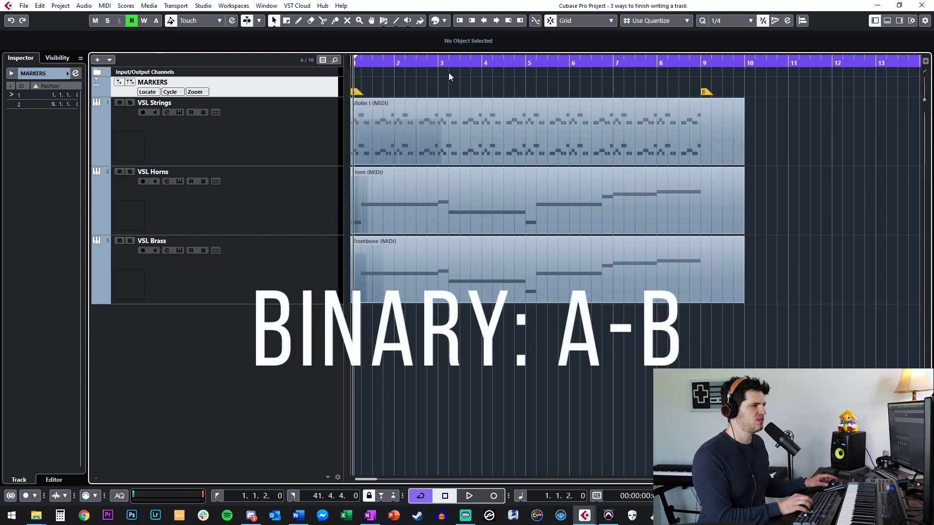
Shorten the cycle range so that its right locator sits at bar 17.
scroll(608, 108, "right", 10)
scroll(606, 107, "left", 5)
scroll(606, 107, "right", 1)
key("shift+f")
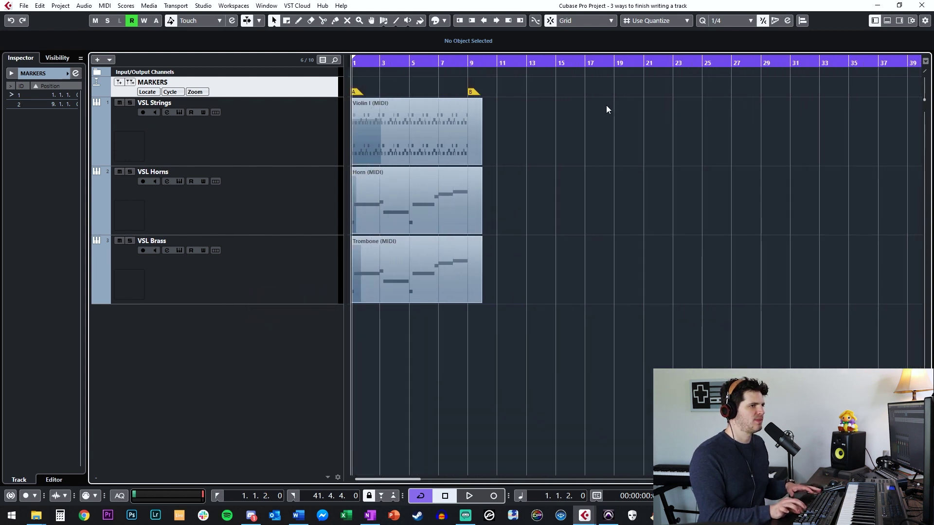
left_click_drag(849, 61, 592, 80)
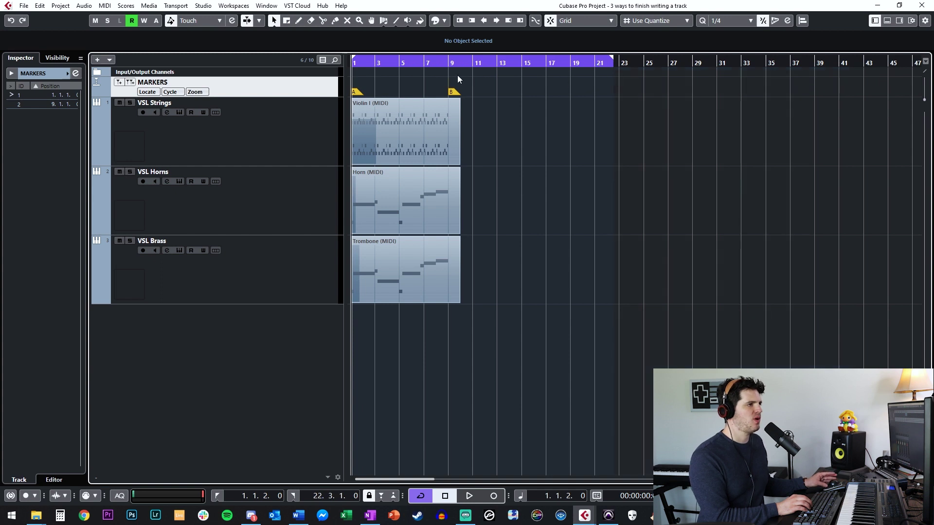
left_click_drag(457, 75, 453, 68)
left_click_drag(635, 59, 583, 77)
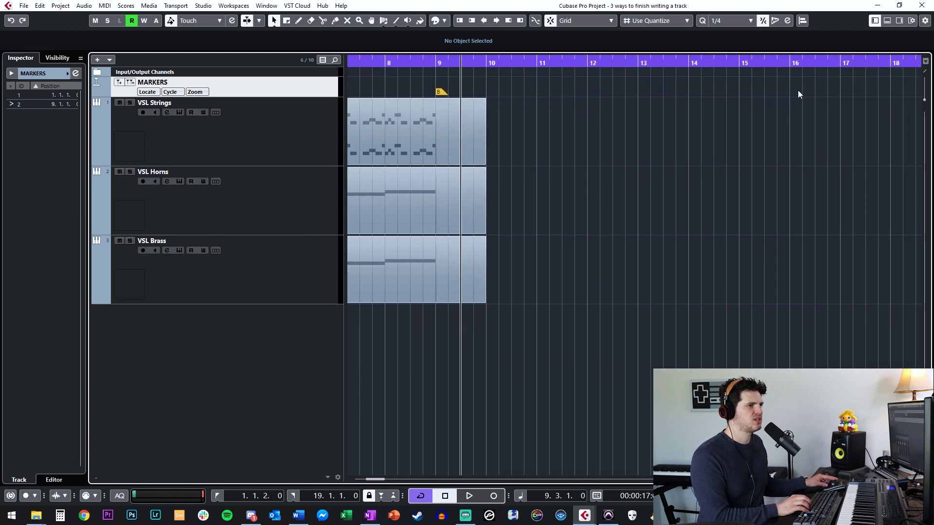
mouse_move(792, 59)
left_mouse_down()
mouse_move(810, 69)
mouse_move(787, 71)
left_mouse_up()
Insert a marker at bar 17 with the description "32 sec loop".
left_click(758, 62)
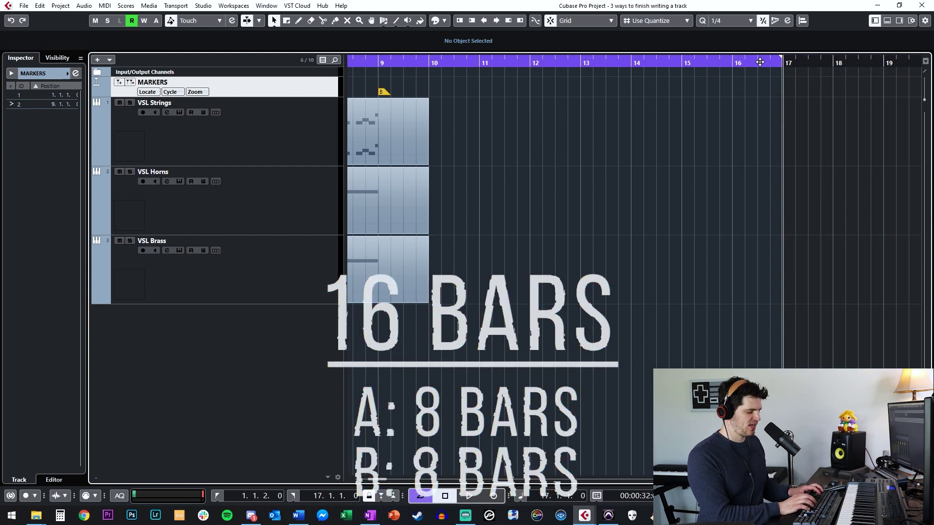
key("Insert")
key("ctrl+m")
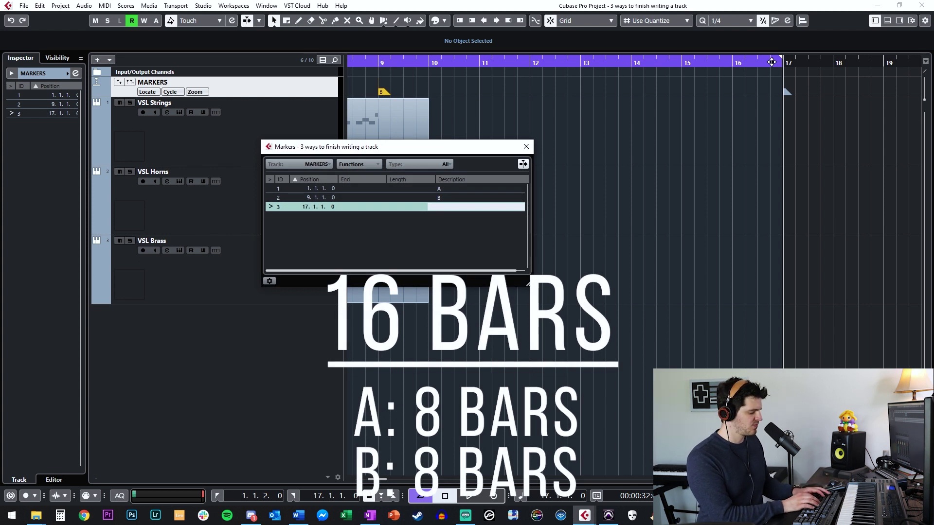
type("3")
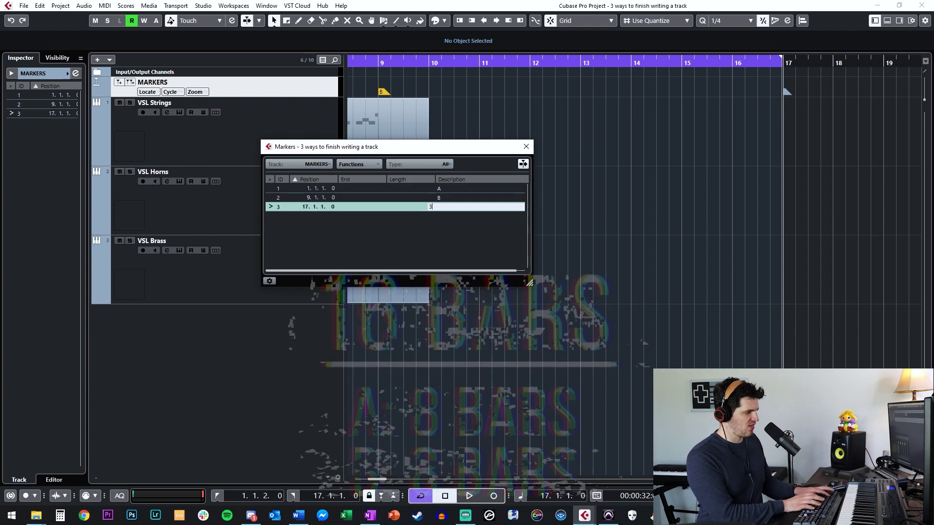
type("0 sec loop")
key("Return")
left_click(525, 146)
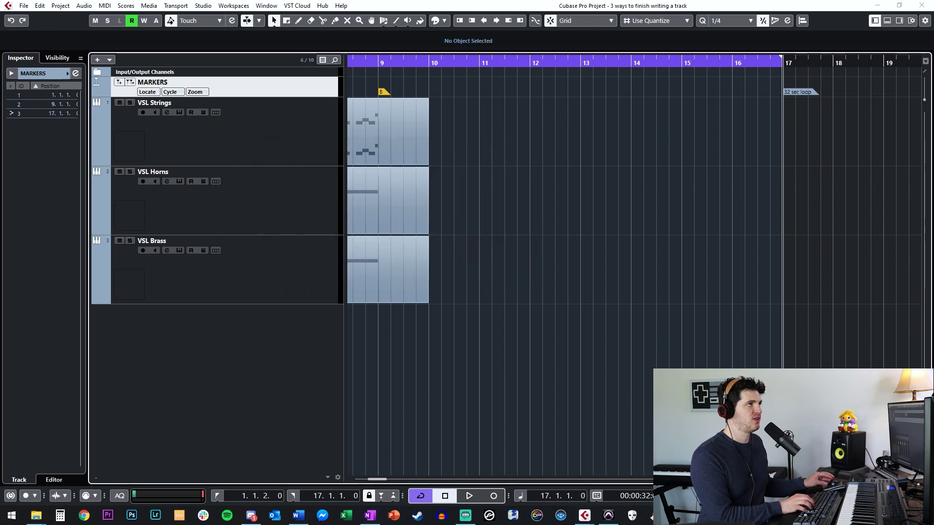
Play the opening bars of section A from the project start.
key("KP_1")
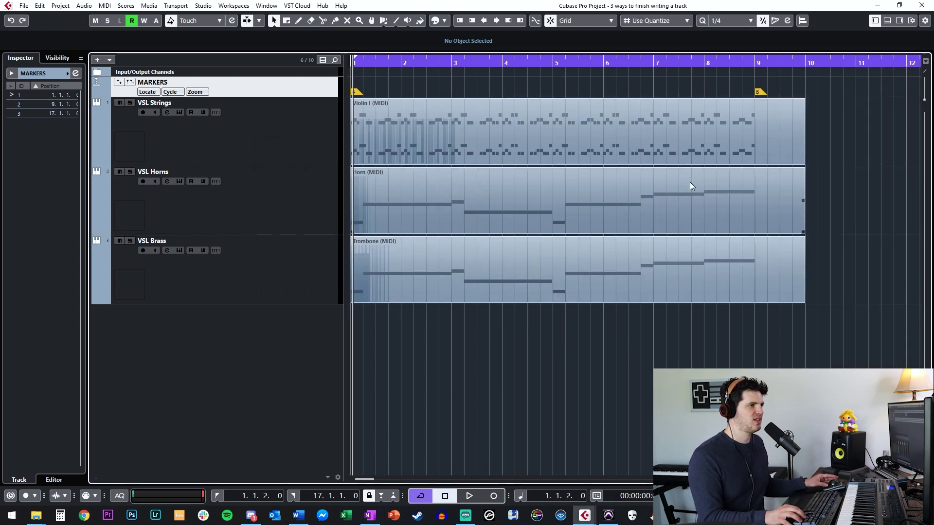
key("space")
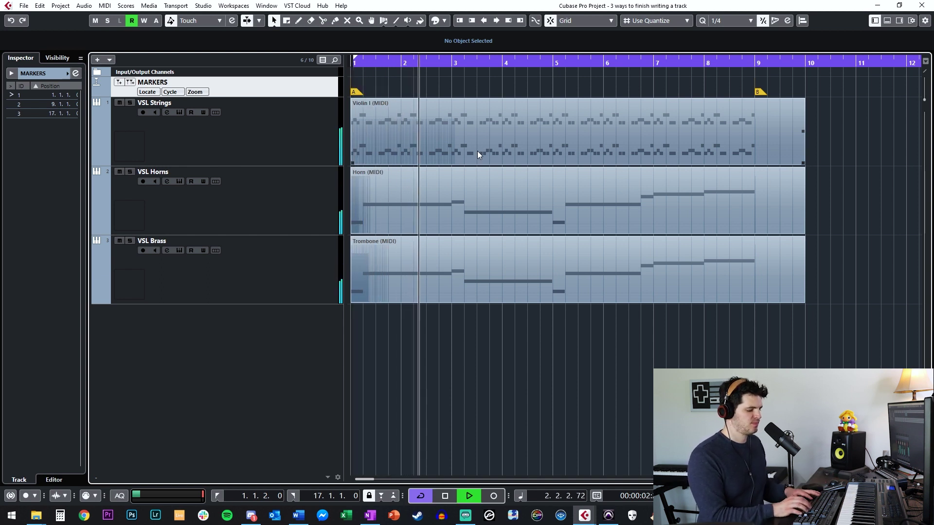
key("space")
Record a new part on the VSL Strings track from marker B at bar 9 through bar 16.
scroll(477, 151, "right", 8)
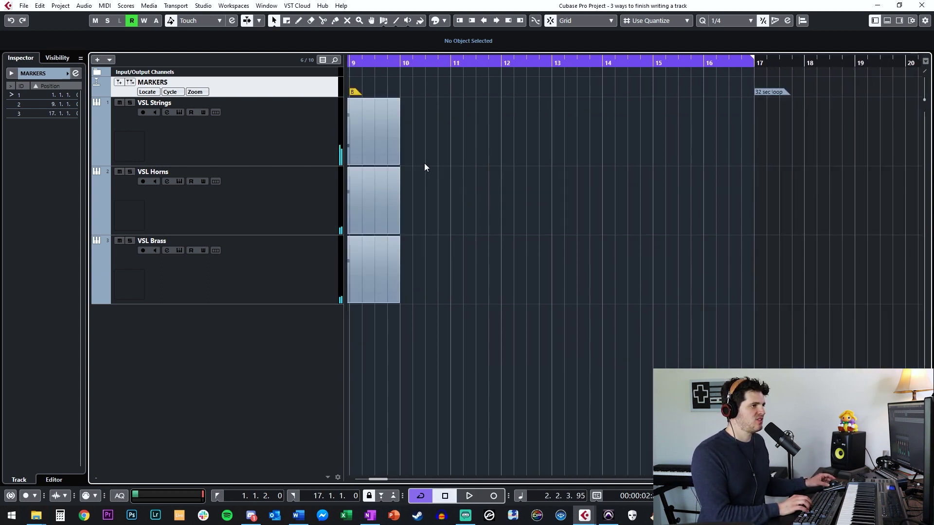
left_click(466, 66)
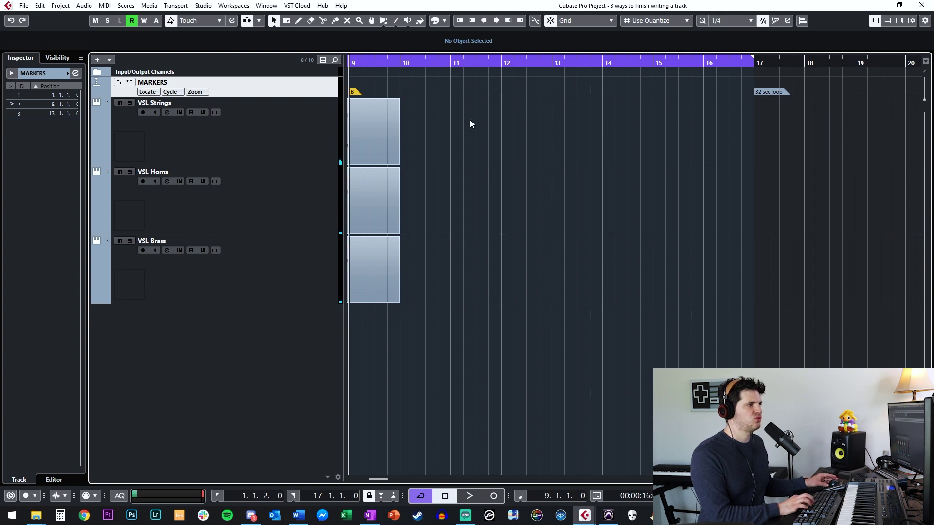
scroll(469, 120, "left", 4)
key("shift+b")
key("Down")
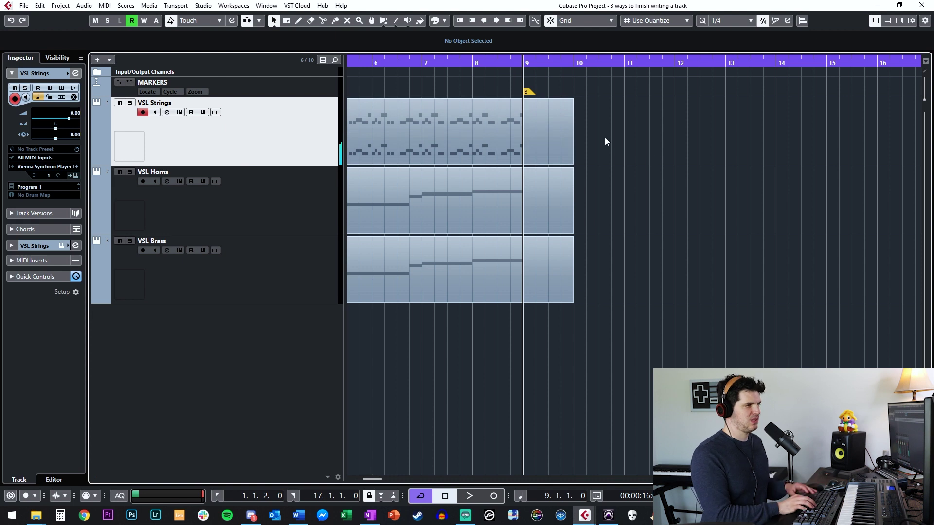
key("KP_Multiply")
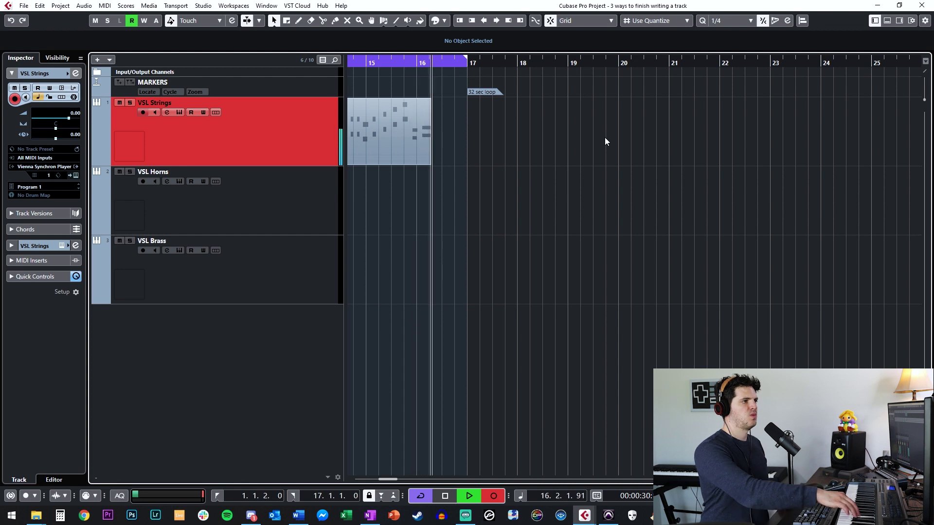
key("space")
Quantize all notes of the recorded VSL Strings part to 1/8.
scroll(465, 122, "left", 9)
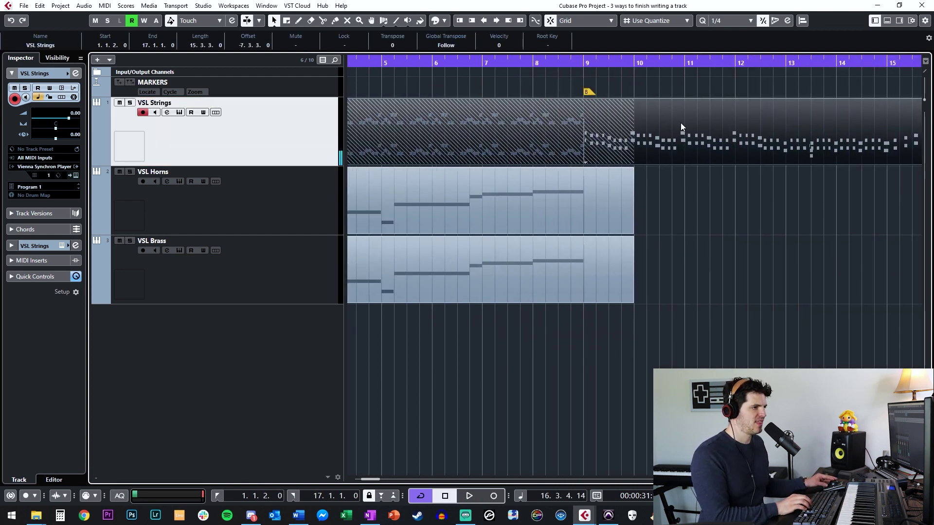
double_click(679, 126)
key("ctrl+a")
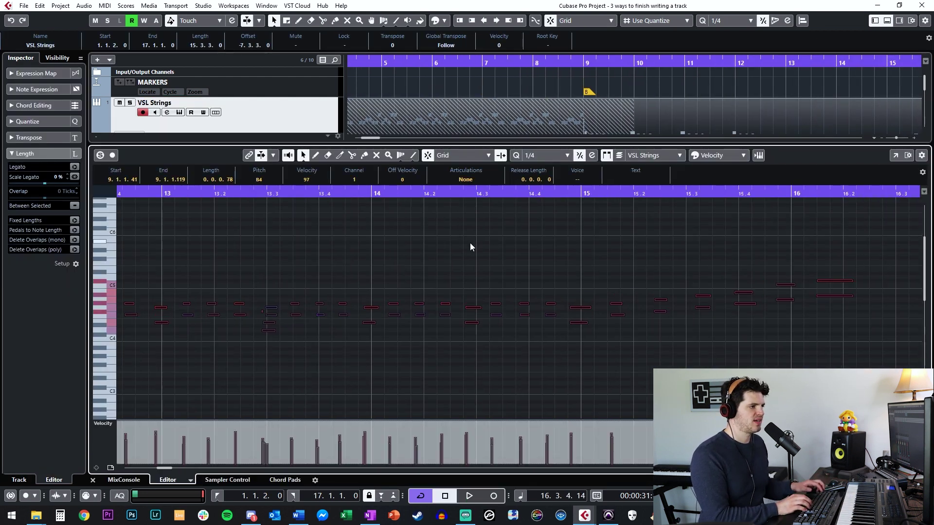
left_click(544, 154)
left_click(550, 201)
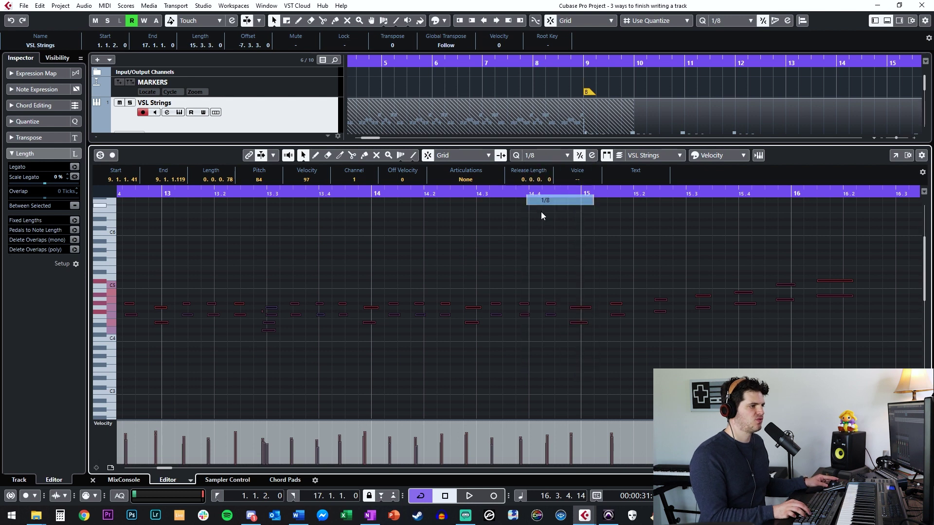
left_click_drag(370, 307, 375, 308)
key("q")
scroll(500, 258, "left", 5)
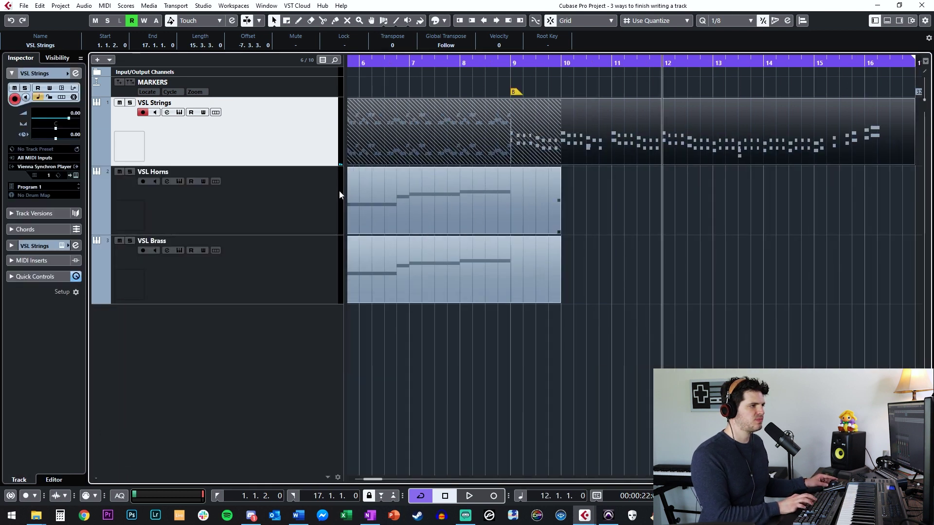
Rehearse a part on the VSL Brass track against the strings, and record it from bar 9 through bar 16.
left_click(290, 200)
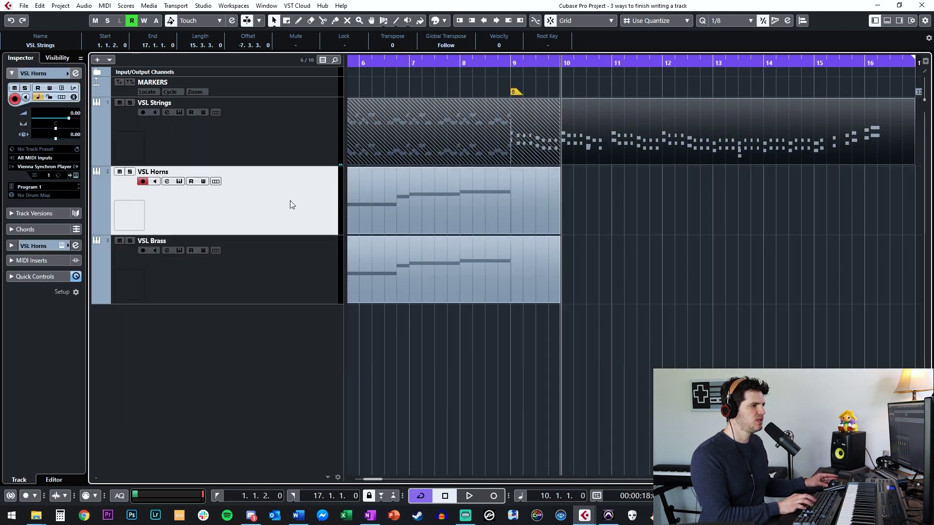
left_click(291, 256)
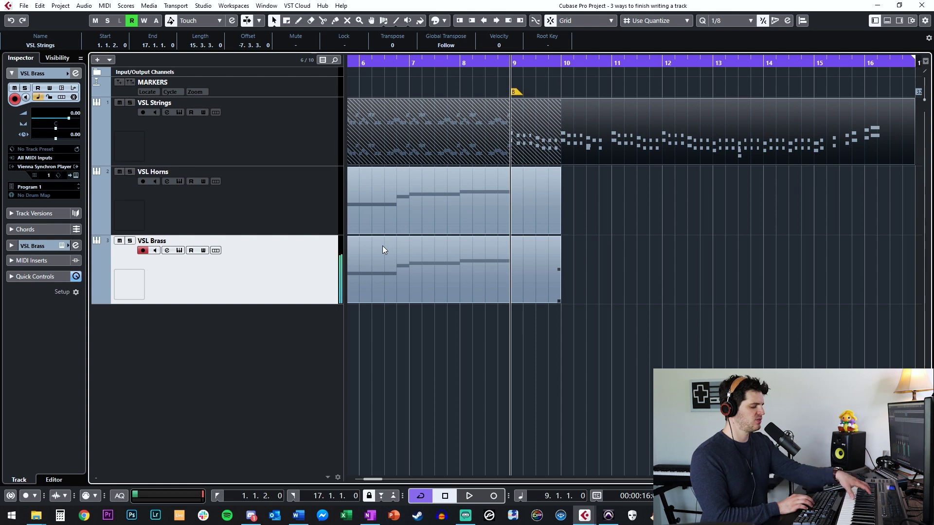
key("space")
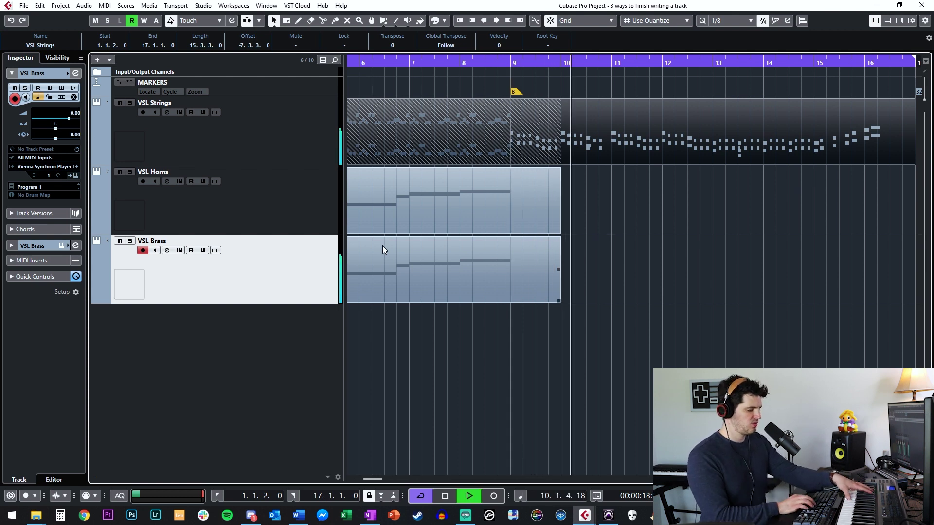
key("space")
key("KP_Multiply")
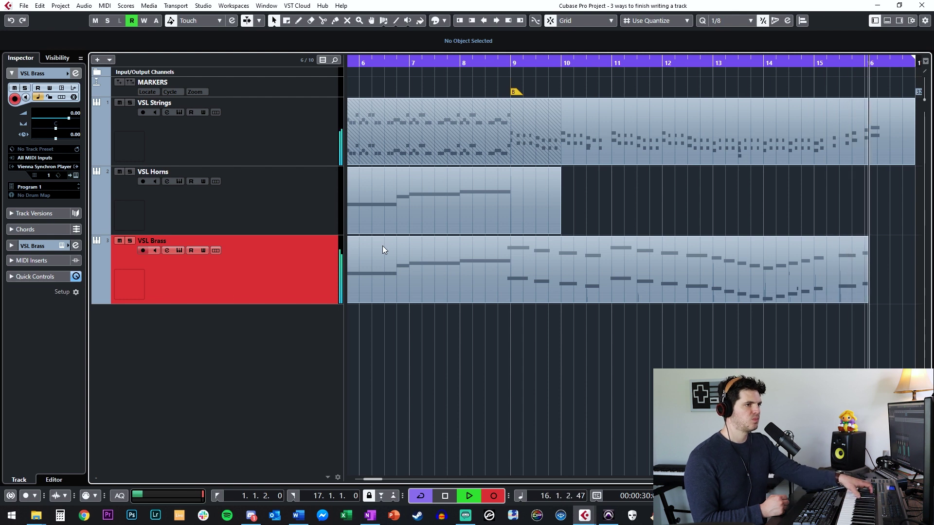
key("space")
Play the loop's transition from the end of section B back into bar 1.
scroll(574, 273, "right", 4)
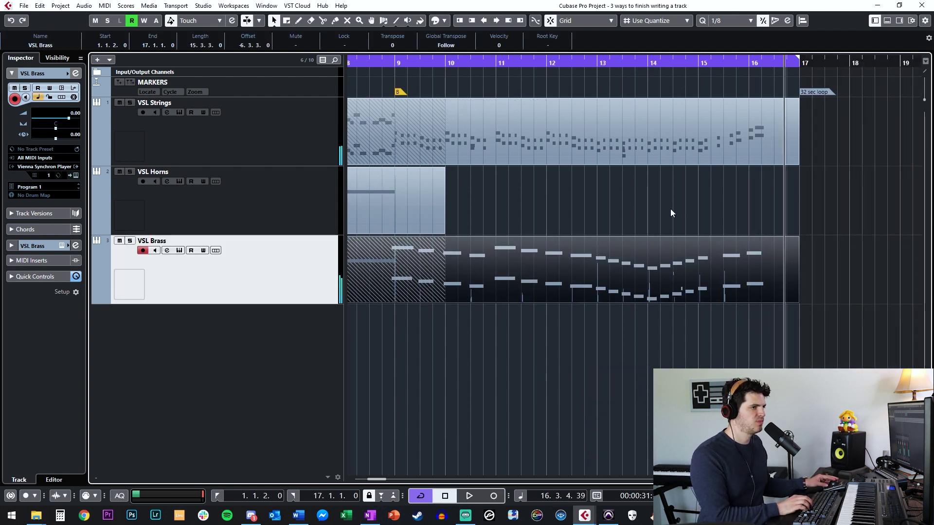
key("space")
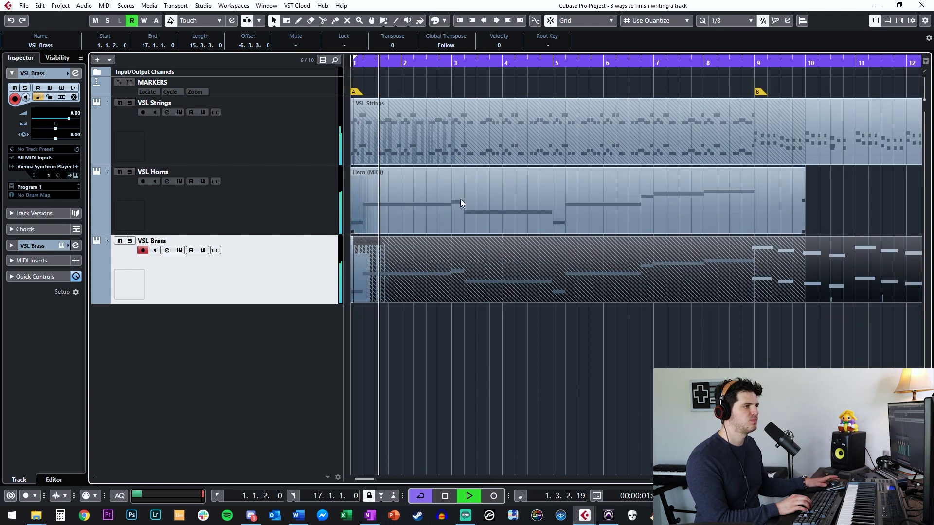
key("space")
Glue the overlapping takes on the VSL Strings and VSL Brass tracks into one continuous event per track.
right_click(447, 151)
left_click(538, 151)
right_click(482, 281)
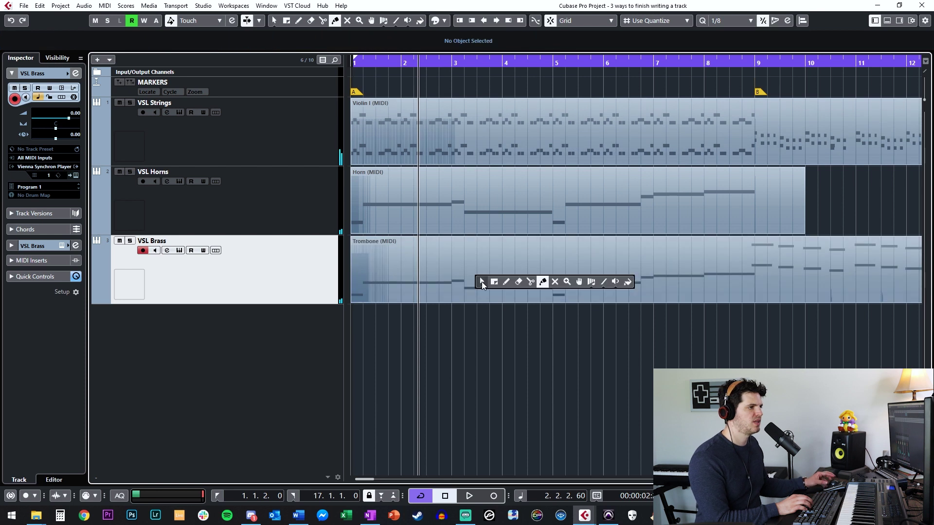
left_click(481, 281)
left_click(501, 253)
scroll(506, 248, "right", 5)
scroll(583, 218, "left", 1)
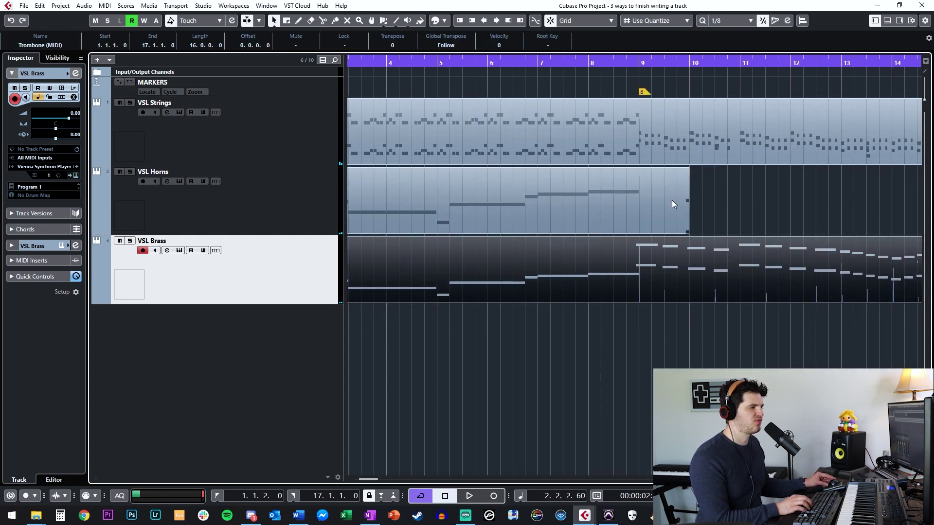
scroll(632, 185, "right", 4)
left_click(622, 215)
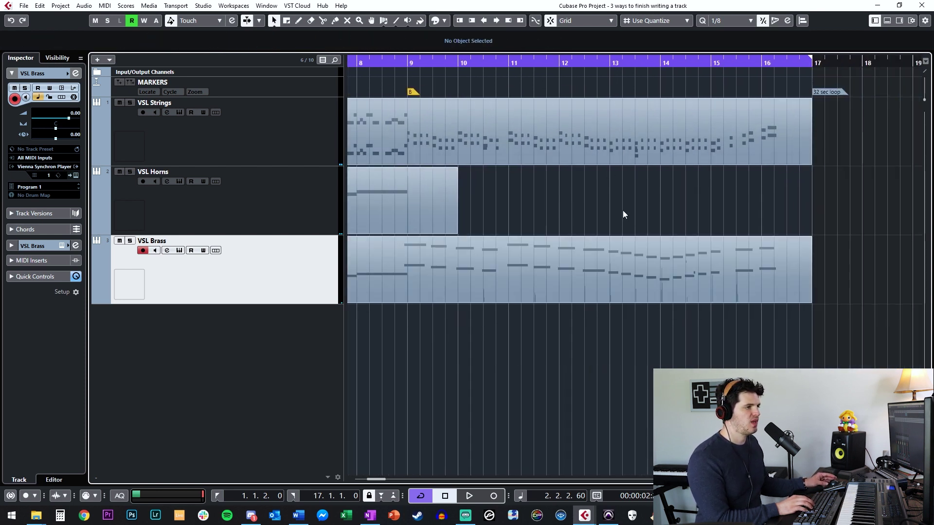
Split all events at bar 9 and copy the section A events of all three tracks to bar 17.
scroll(623, 210, "down", 5)
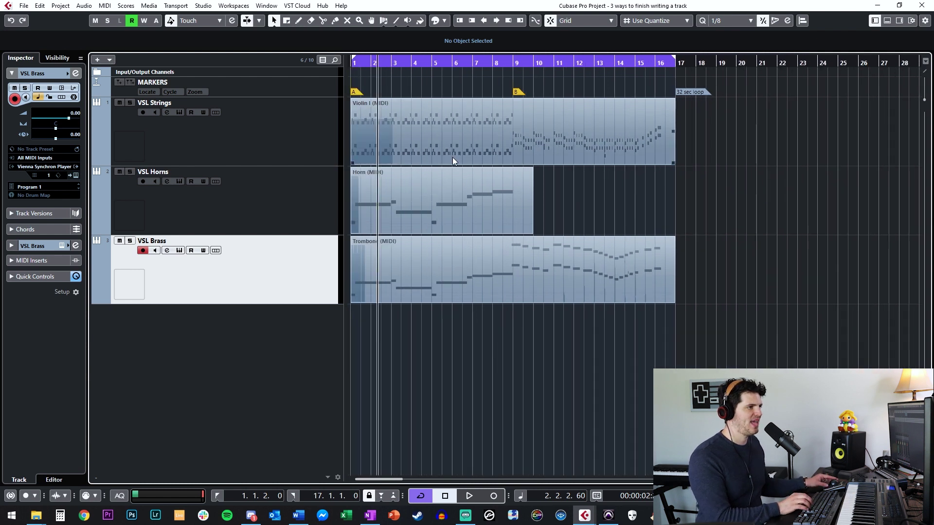
scroll(588, 194, "right", 5)
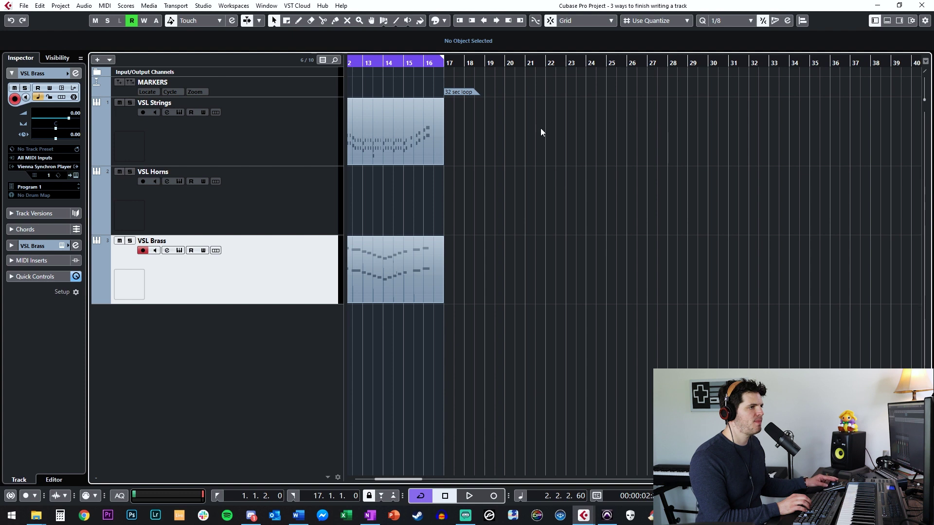
scroll(510, 135, "left", 5)
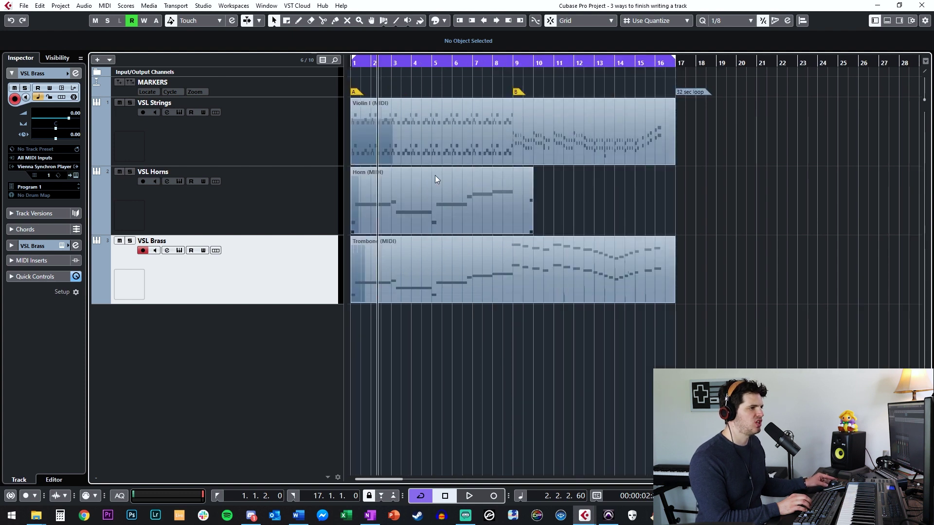
key("ctrl+a")
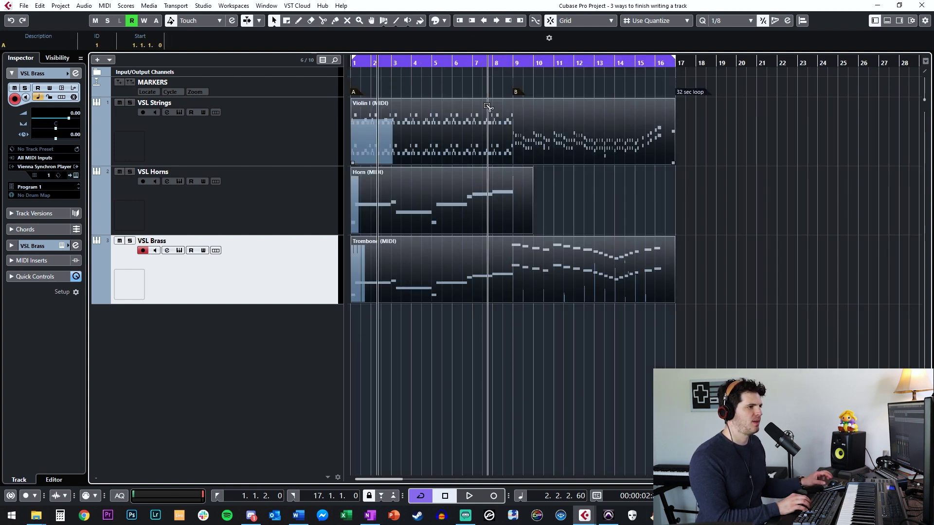
left_click(513, 117, "alt")
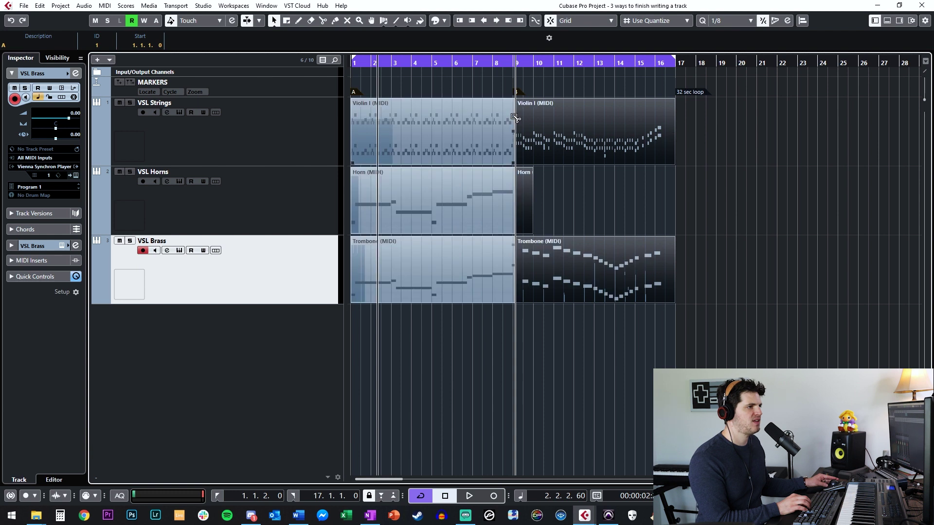
left_click(513, 116, "alt")
left_click_drag(460, 316, 716, 134)
scroll(676, 121, "right", 4)
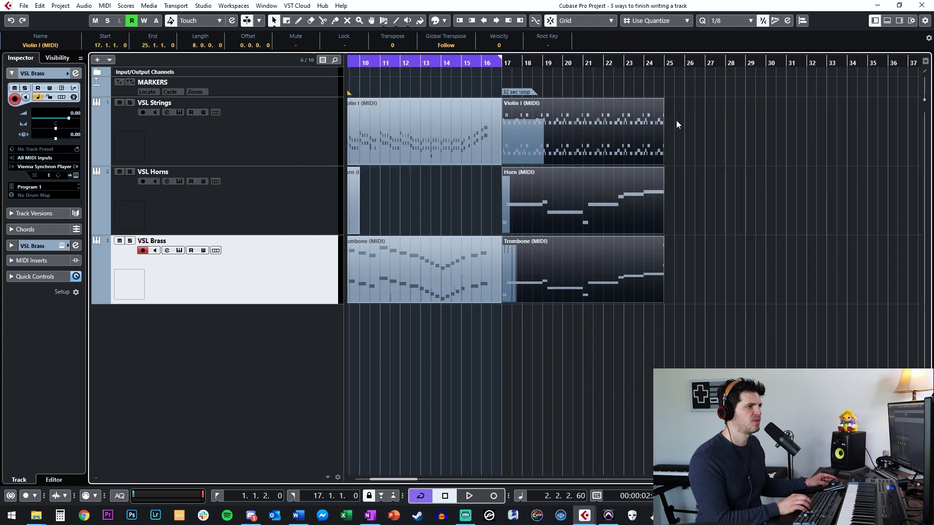
Add a marker named A' at bar 17, where the repeated section starts.
left_click(509, 64)
key("Insert")
key("ctrl+m")
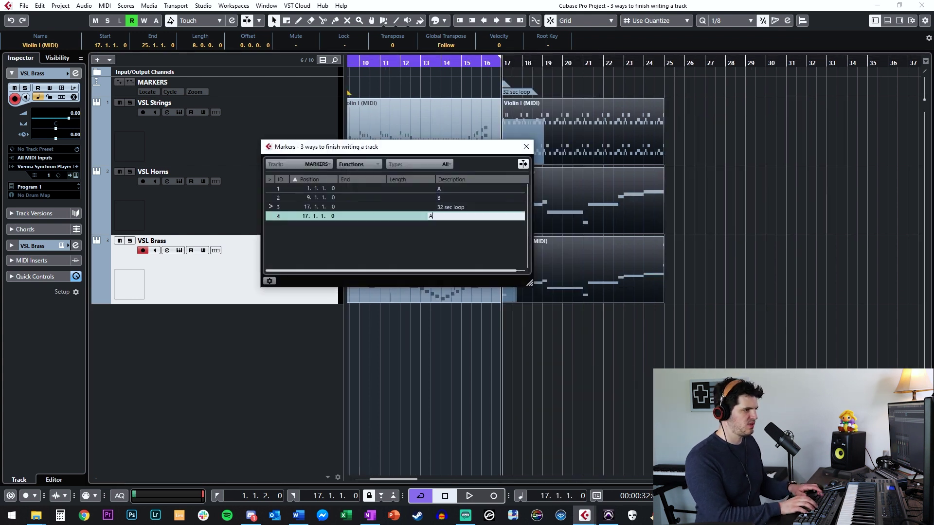
left_click(526, 146)
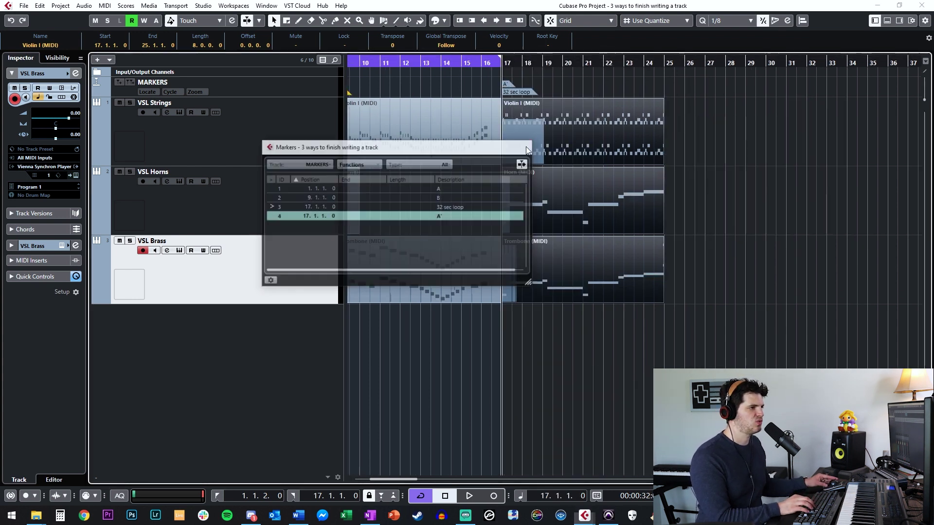
left_click(510, 83)
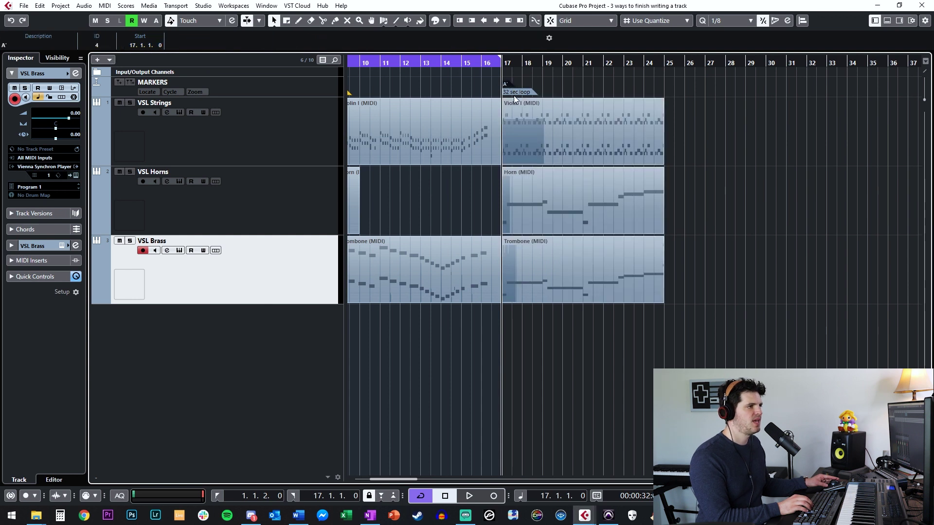
Add a marker named C at bar 25, directly after the repeated section.
scroll(514, 96, "right", 3)
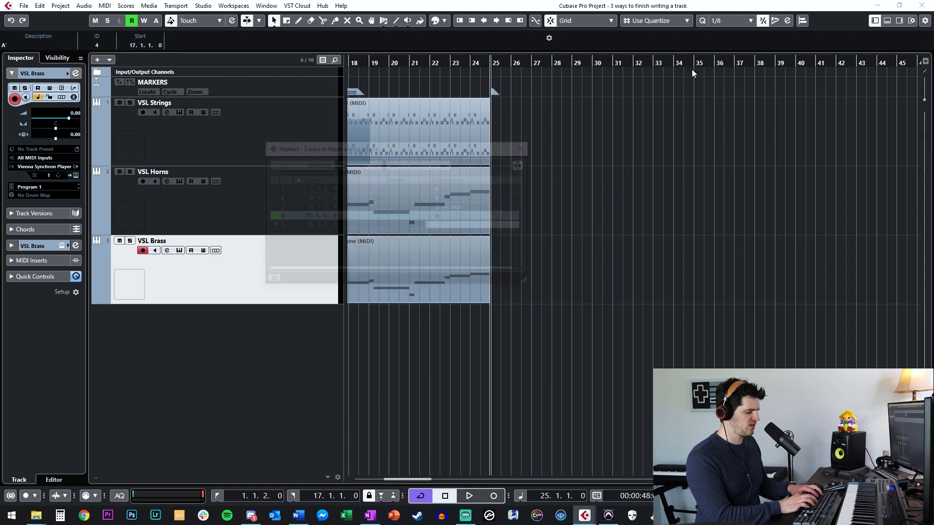
key("ctrl+m")
left_click(524, 148)
scroll(421, 80, "left", 5)
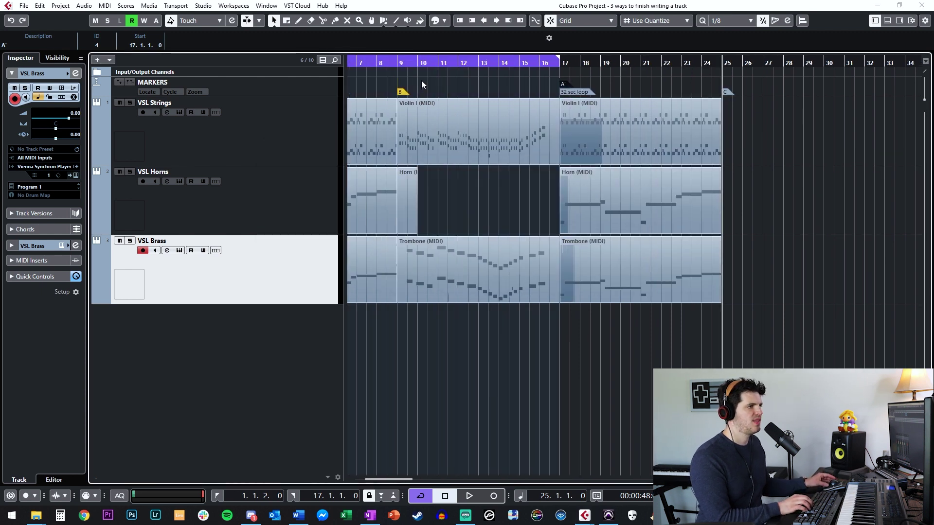
Extend the end of the cycle range to bar 33 and review the A-B-A'-C layout.
scroll(729, 146, "right", 3)
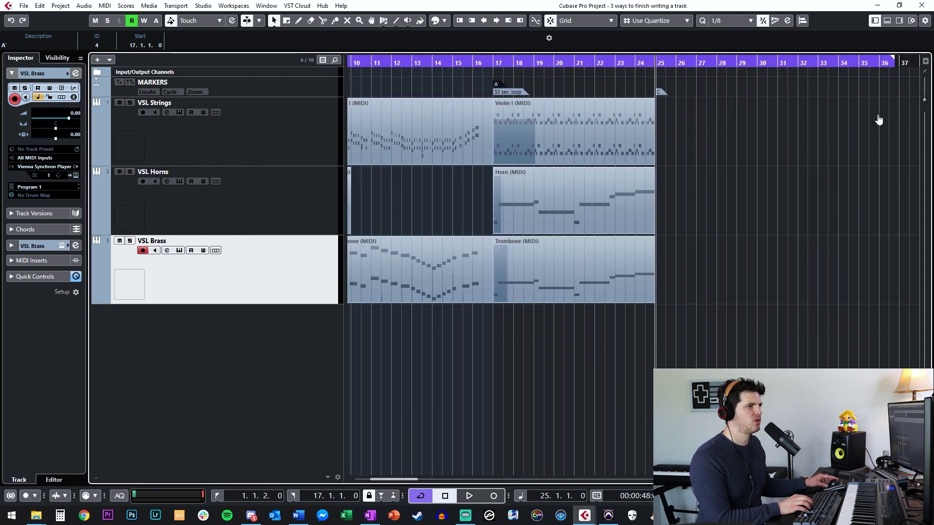
key("KP_Add")
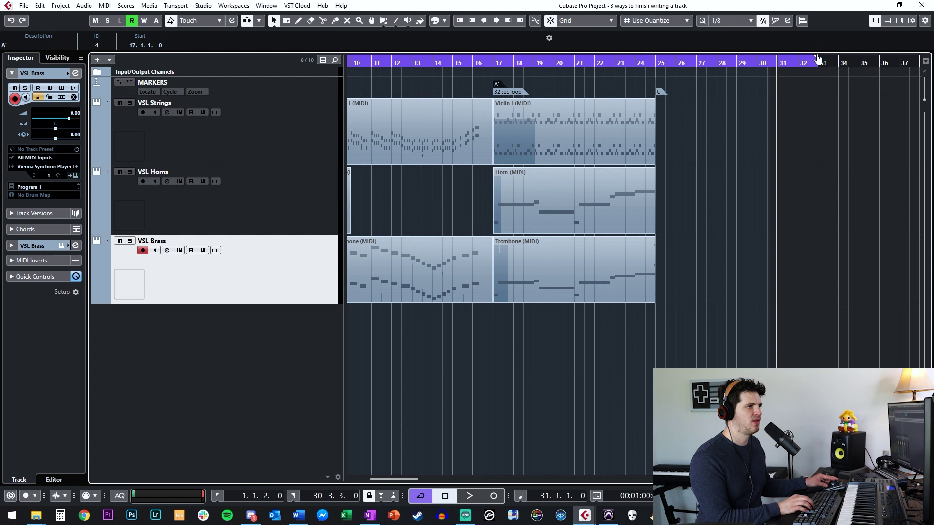
scroll(677, 98, "left", 10)
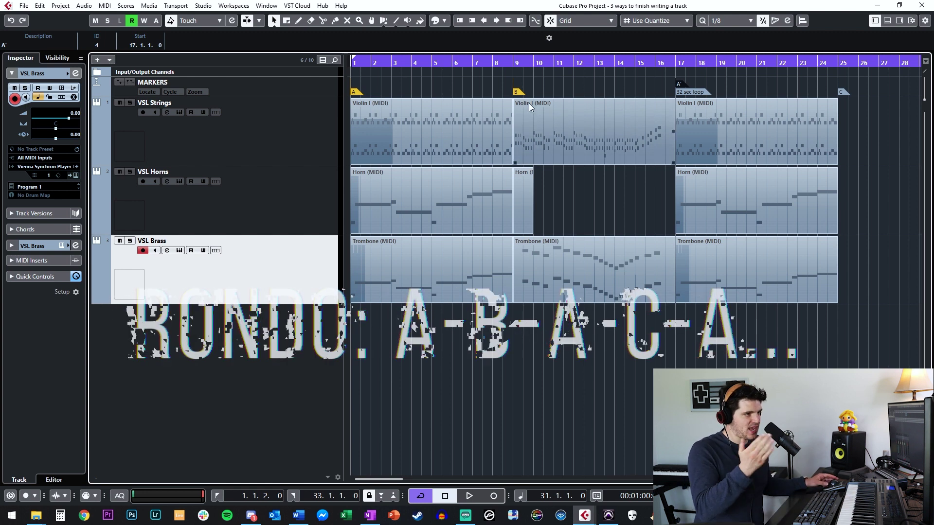
left_click(545, 77)
scroll(569, 96, "right", 5)
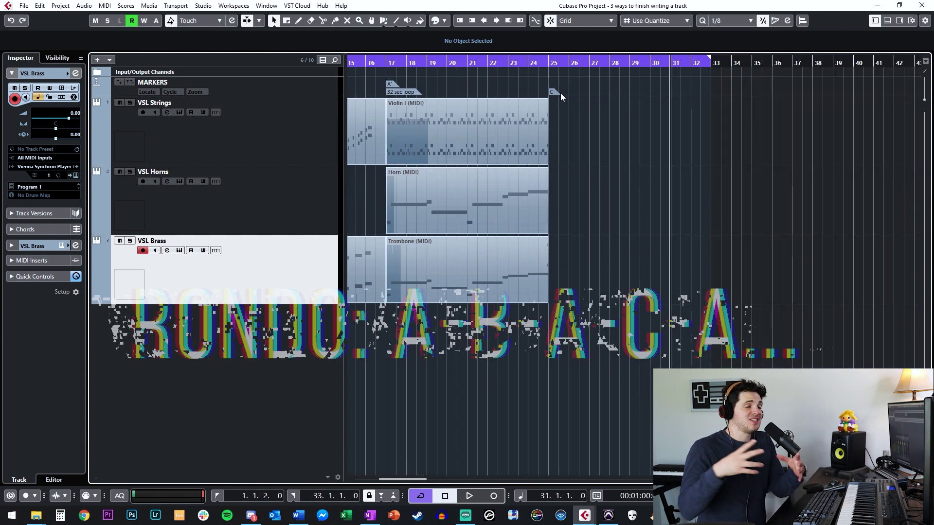
scroll(560, 92, "left", 1)
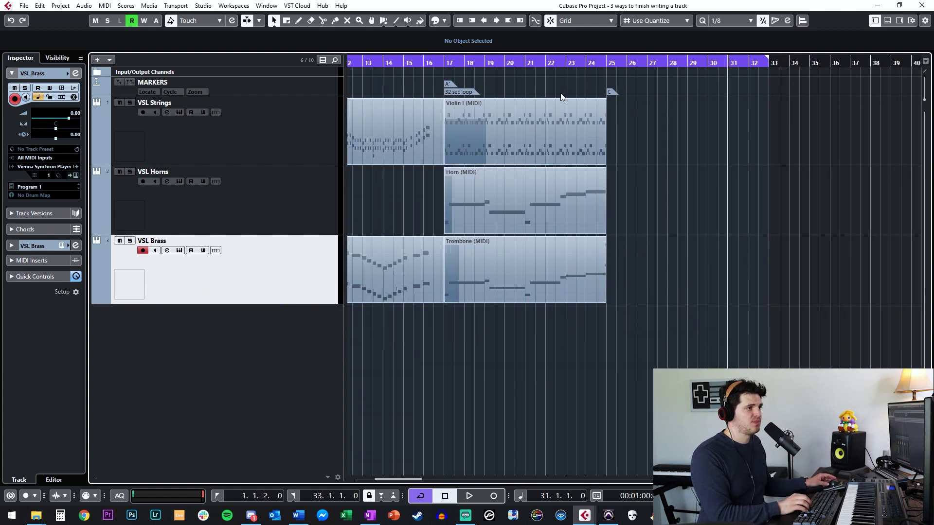
Split the opening VSL Strings event at bar 3 and delete the portion after the split.
scroll(650, 115, "left", 2)
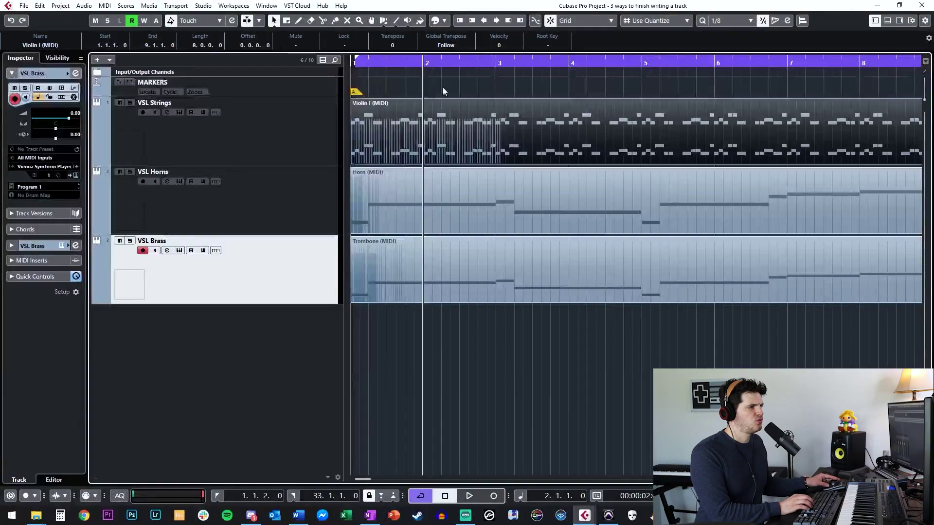
left_click(496, 127, "alt")
left_click(543, 127)
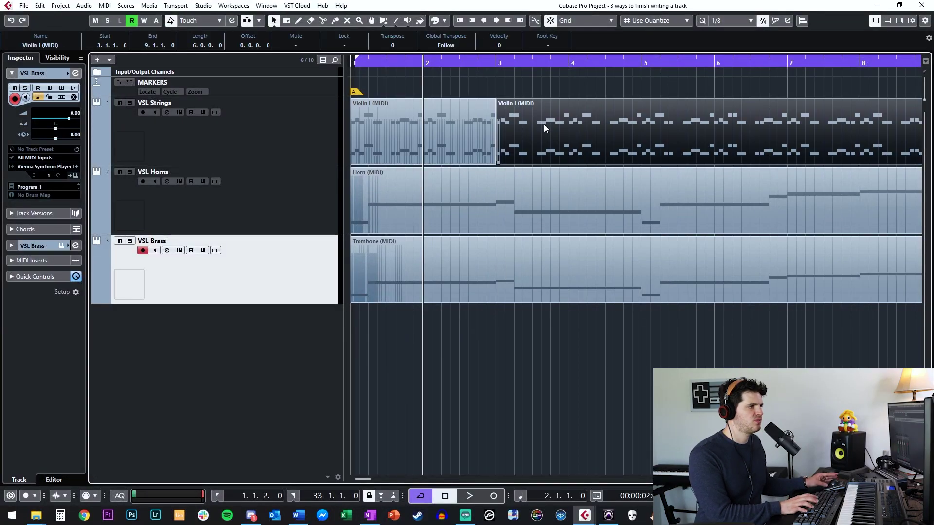
key("Delete")
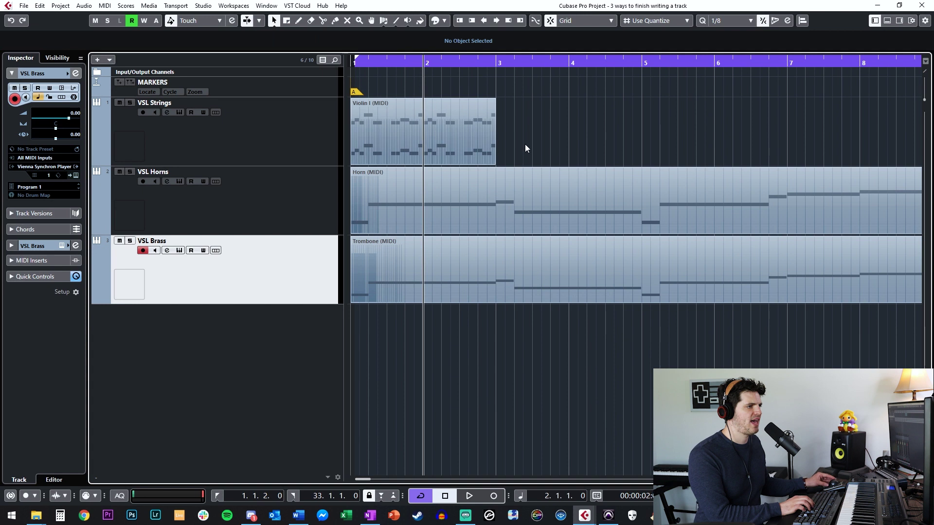
Solo the VSL Strings track and set the cycle range to its two-bar event.
left_click(452, 131)
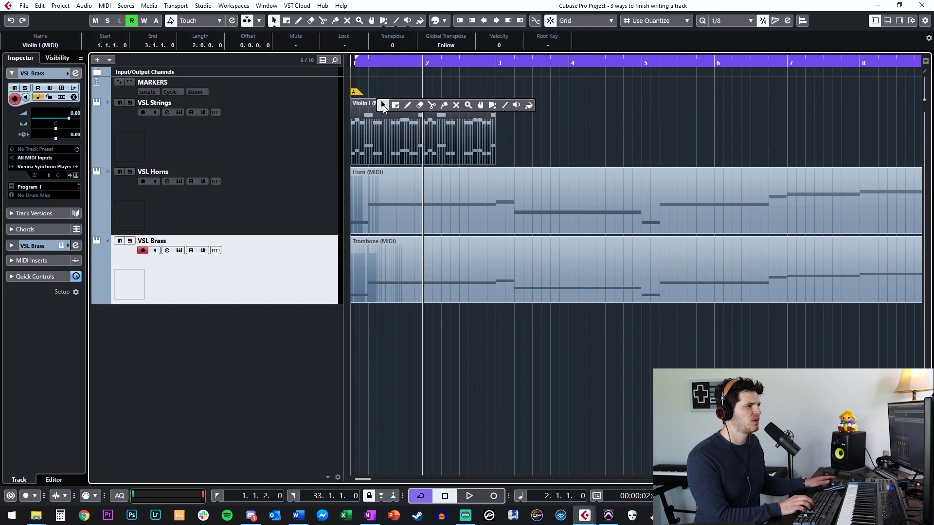
left_click(128, 103)
key("p")
Export the soloed strings as a Wave audio mixdown named "strings 2 bars".
key("ctrl+shift+e")
type("strings 2 bars")
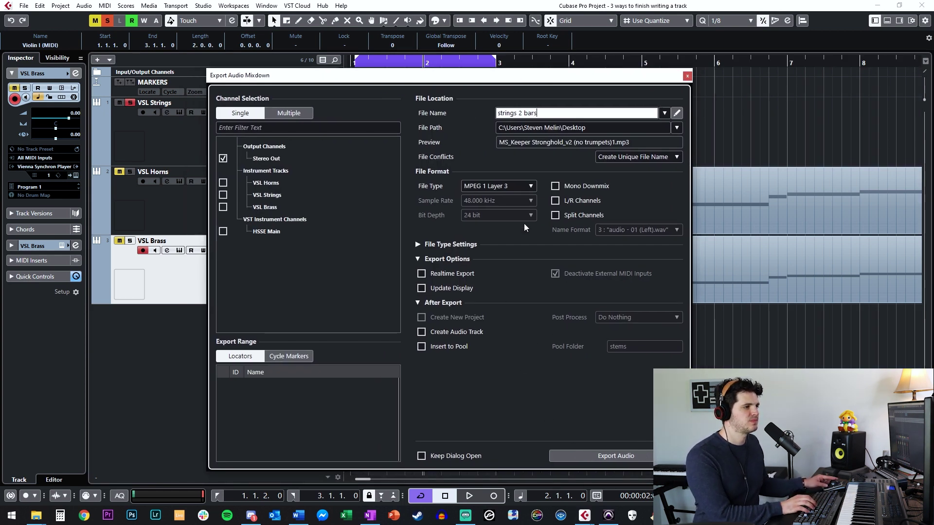
left_click(510, 188)
left_click(506, 197)
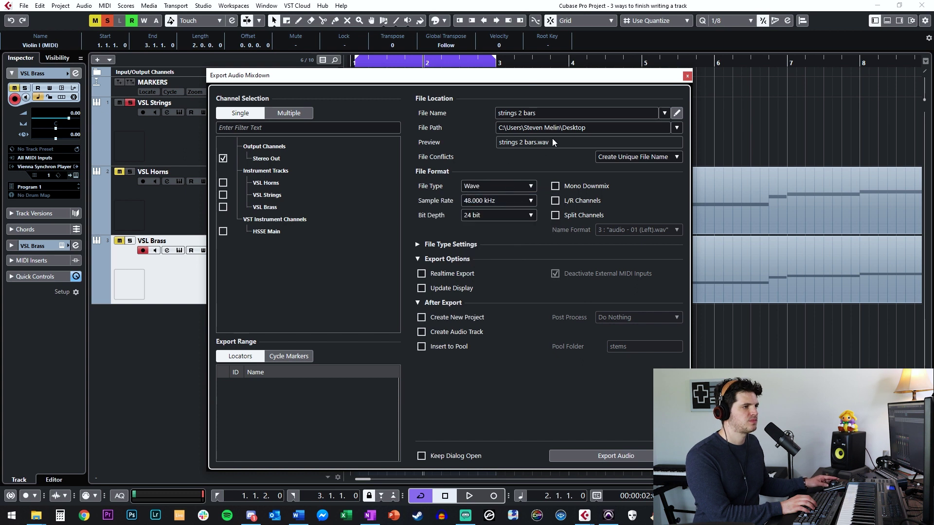
left_click(565, 457)
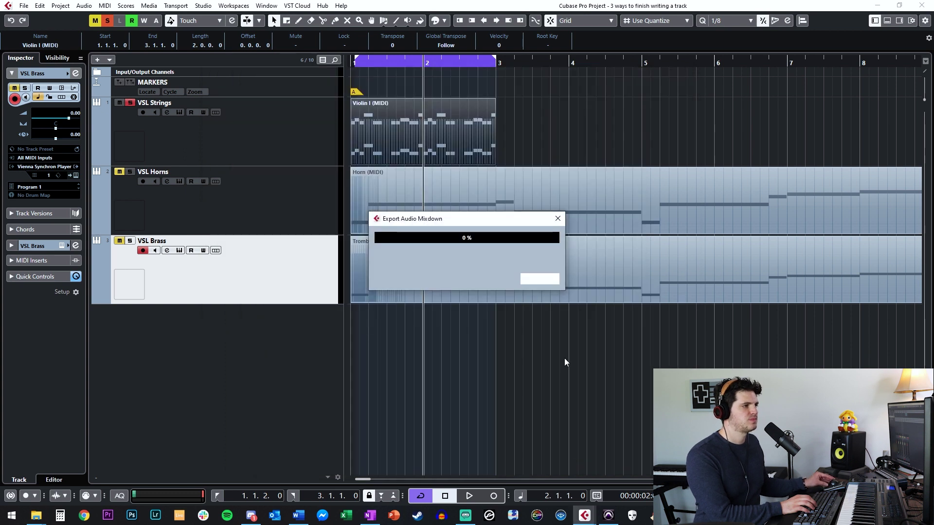
Switch the solo from VSL Strings to VSL Horns and extend the cycle range's end to bar 5.
left_click(130, 103)
left_click(129, 172)
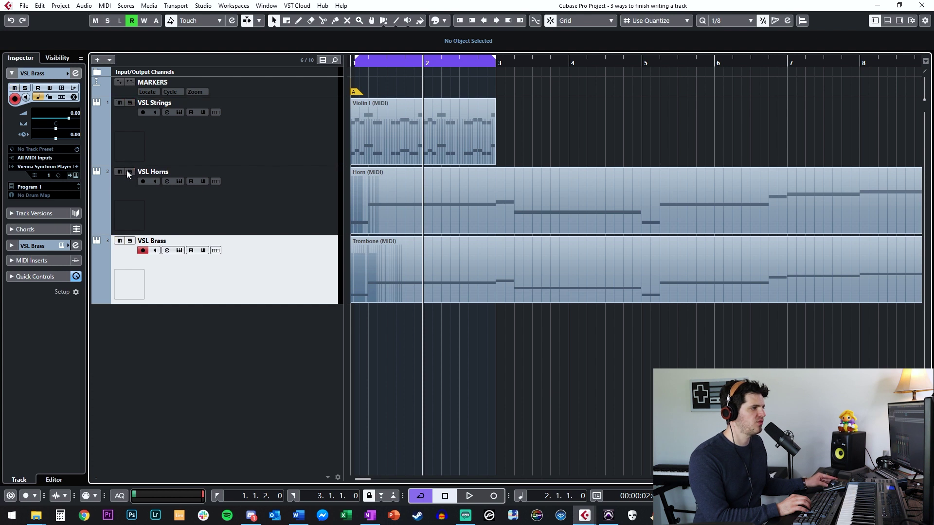
left_click(129, 172)
left_click_drag(499, 56, 643, 70)
Split the opening VSL Horns event at bar 5 and delete the portion after the split.
left_click(610, 175)
left_click(642, 180, "alt")
left_click(670, 186)
key("Delete")
left_click(501, 198)
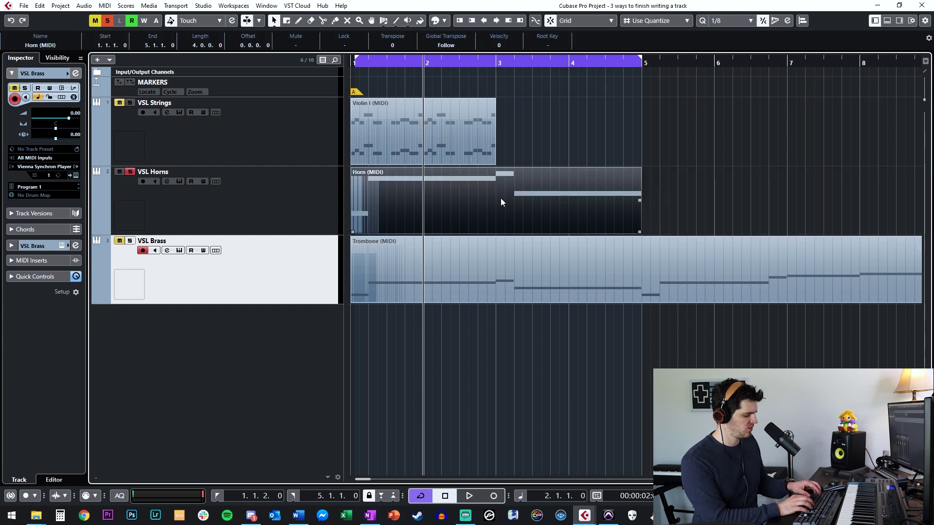
Export the soloed horns as a Wave audio mixdown named "horns 4 bars".
key("ctrl+shift+e")
type("hor")
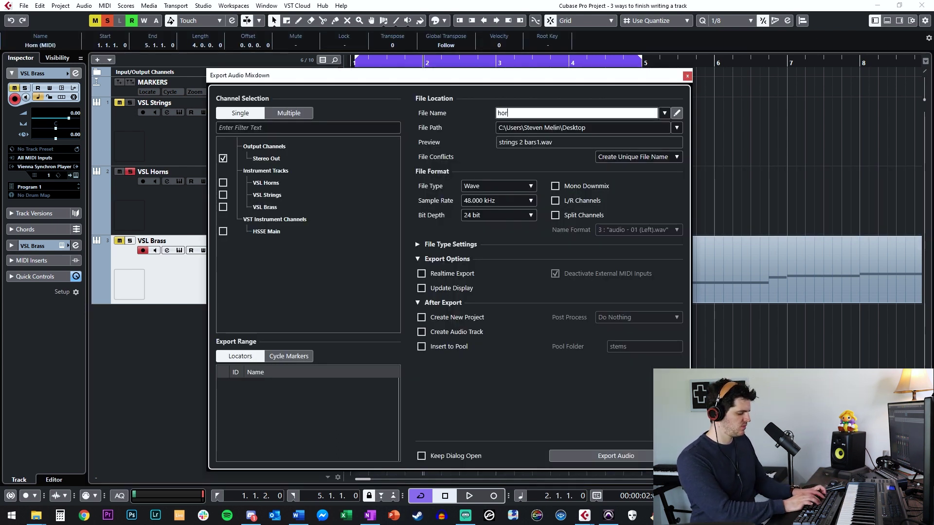
type("ns 4 bars")
key("Return")
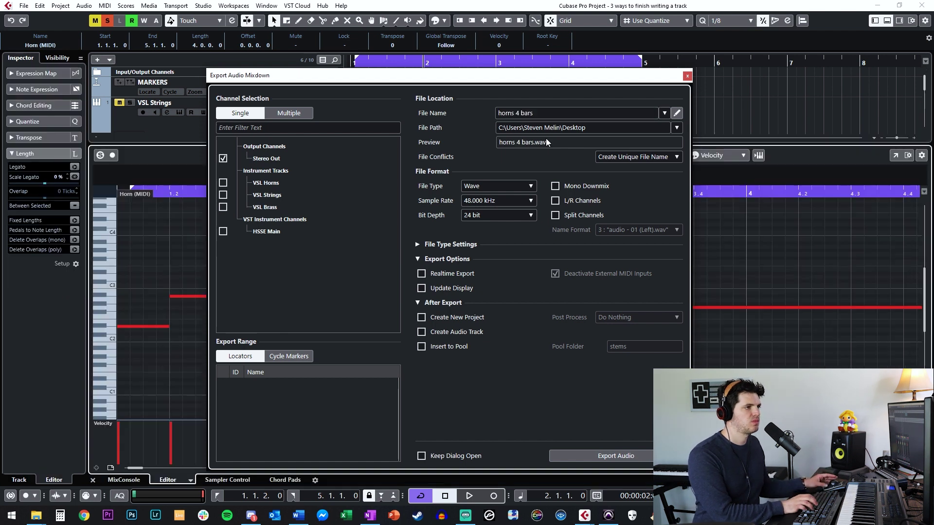
left_click(575, 455)
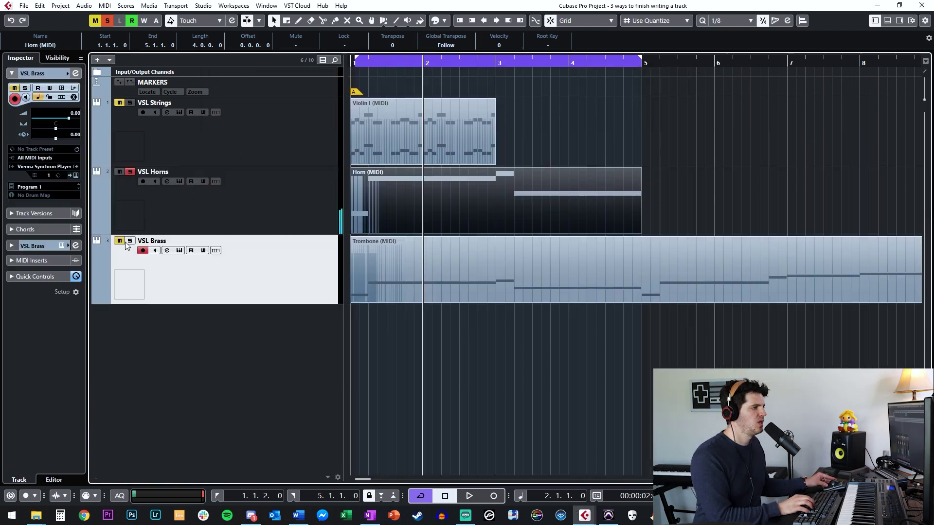
Switch the solo from VSL Horns to VSL Brass.
left_click(130, 240)
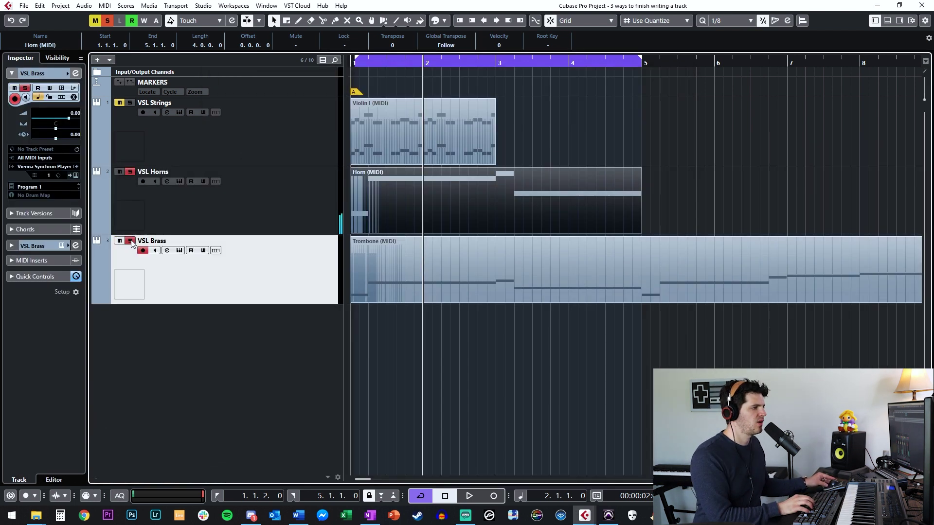
left_click(130, 171)
left_click(130, 241)
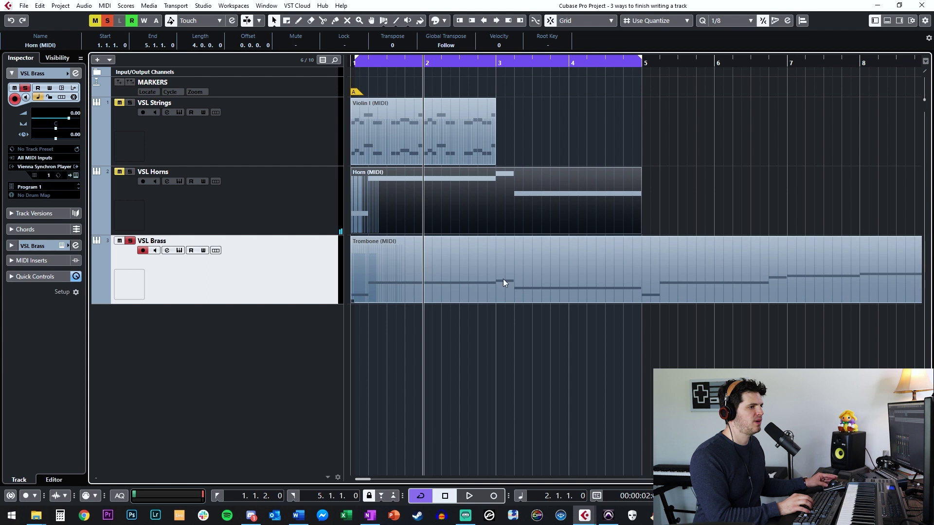
Select the VSL Brass event and extend the cycle range's end to bar 9.
scroll(634, 251, "right", 4)
scroll(634, 250, "left", 4)
left_click(635, 250)
scroll(603, 229, "right", 3)
left_click_drag(467, 59, 755, 68)
scroll(698, 135, "left", 3)
Export the soloed brass as a Wave audio mixdown named "brass 8 bars".
left_click(592, 190, "shift")
key("ctrl+shift+e")
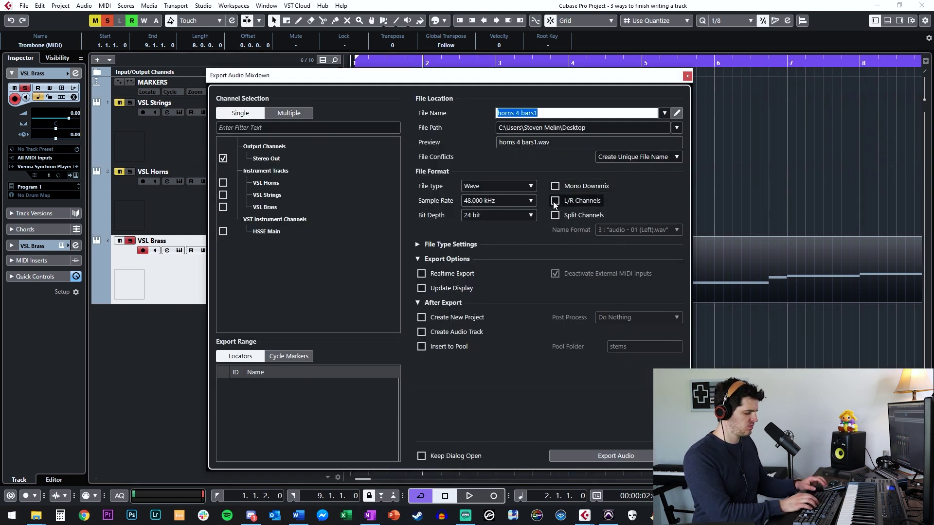
type("brass 8 bars")
left_click(582, 454)
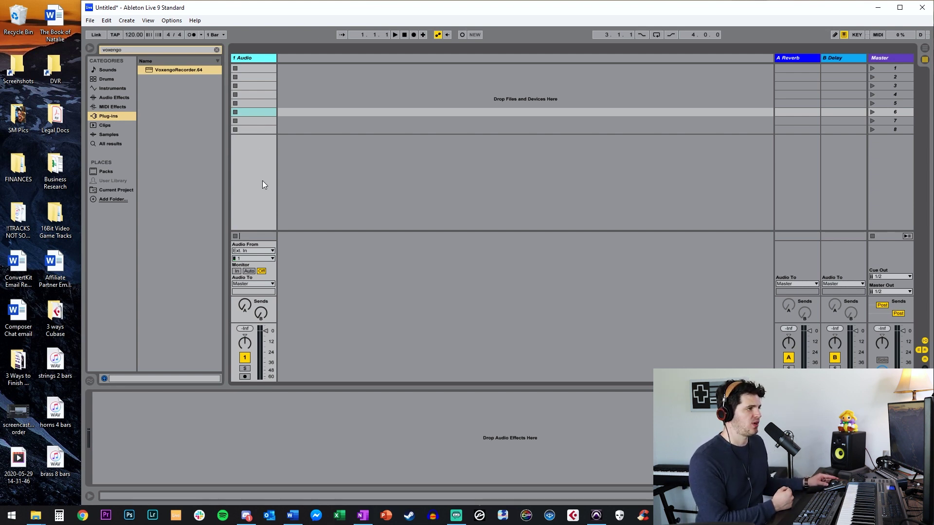
Switch to Ableton Live, load the strings 2 bars, horns 4 bars and brass 8 bars files into successive clip slots of 1 Audio, and maximize the window.
left_click_drag(71, 361, 253, 69)
left_click_drag(55, 411, 147, 291)
left_click_drag(269, 93, 255, 77)
left_click_drag(55, 459, 267, 93)
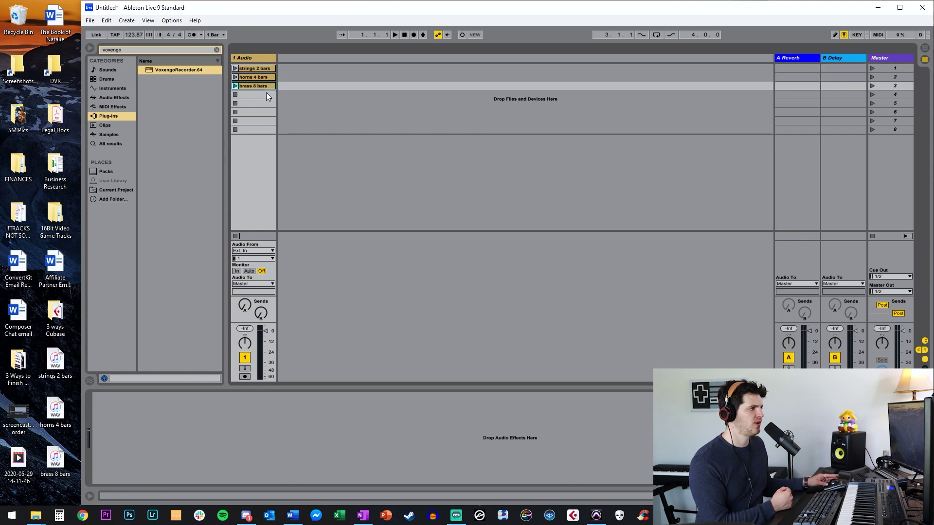
double_click(328, 5)
double_click(389, 133)
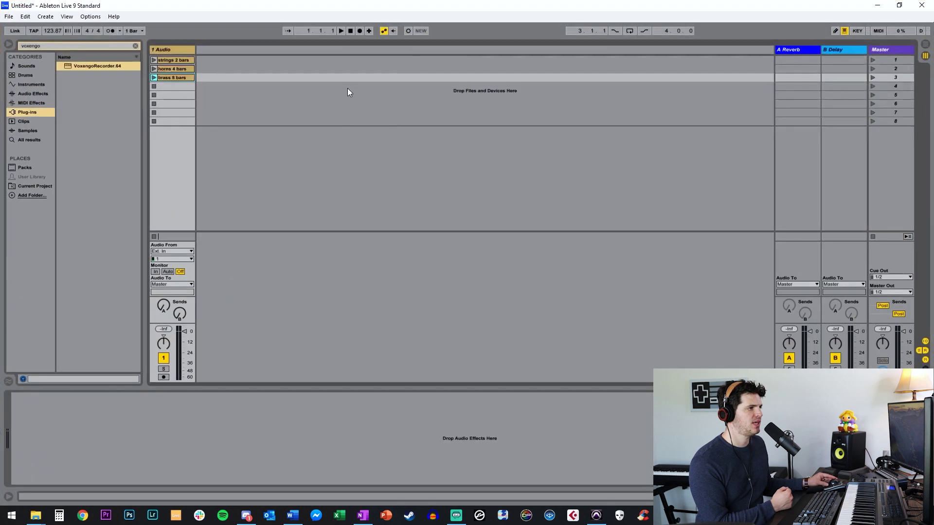
Audition the strings 2 bars clip with its waveform displayed, followed by the horns 4 bars clip.
left_click(154, 60)
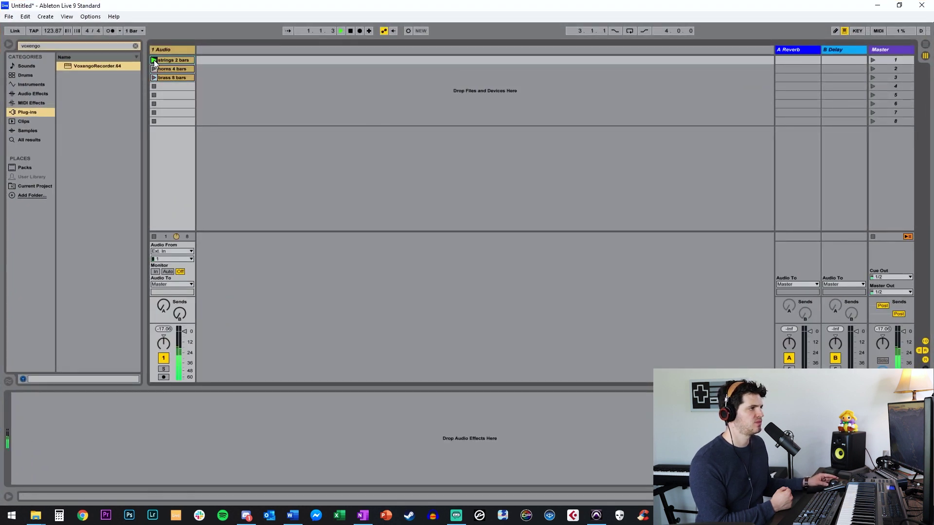
double_click(165, 60)
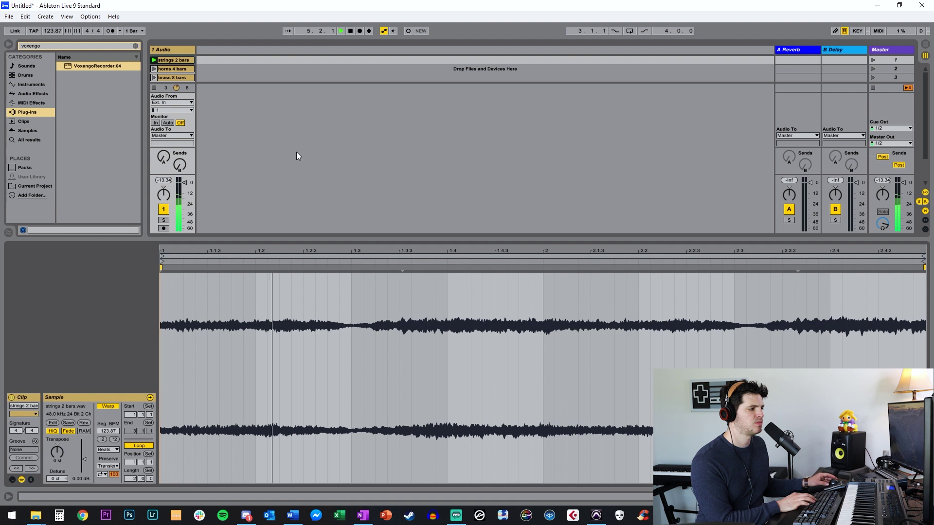
left_click(153, 69)
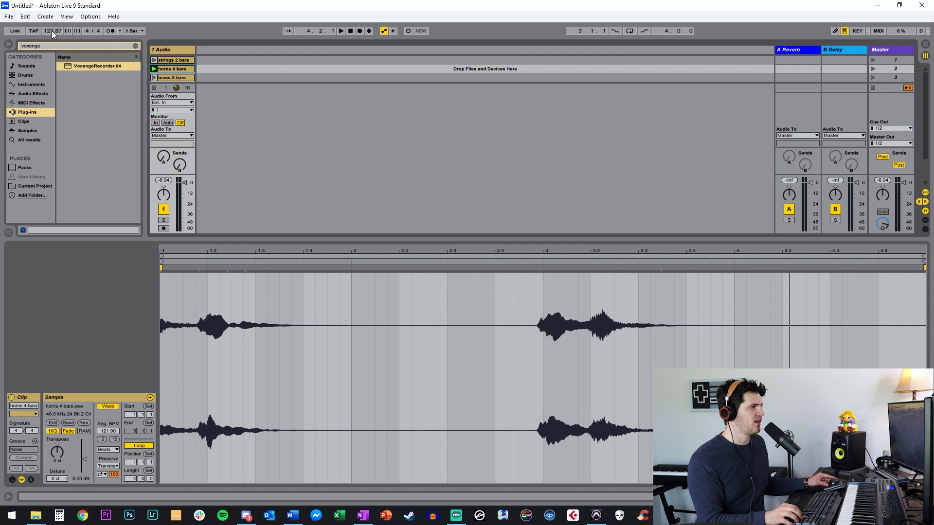
Set the tempo to 100 BPM and audition the horns 4 bars clip with Warp and Loop enabled.
key("Return")
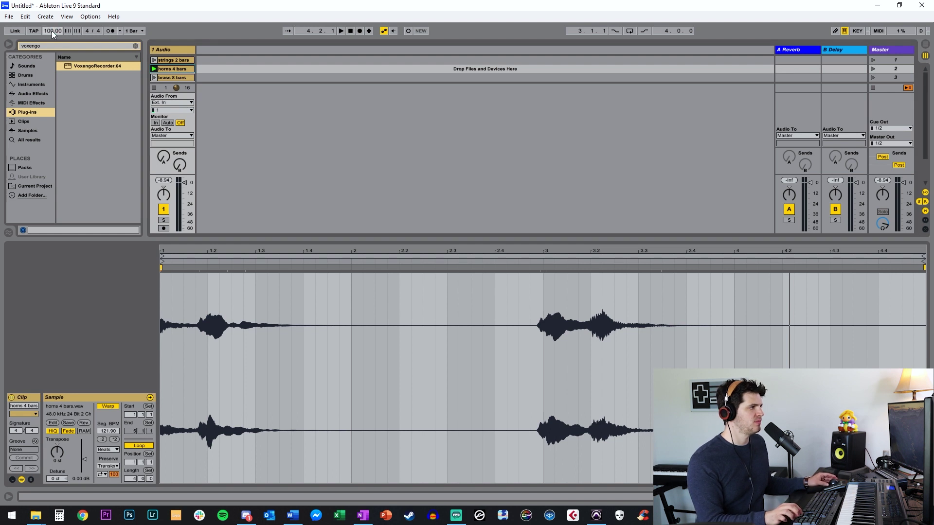
left_click(110, 406)
left_click(107, 407)
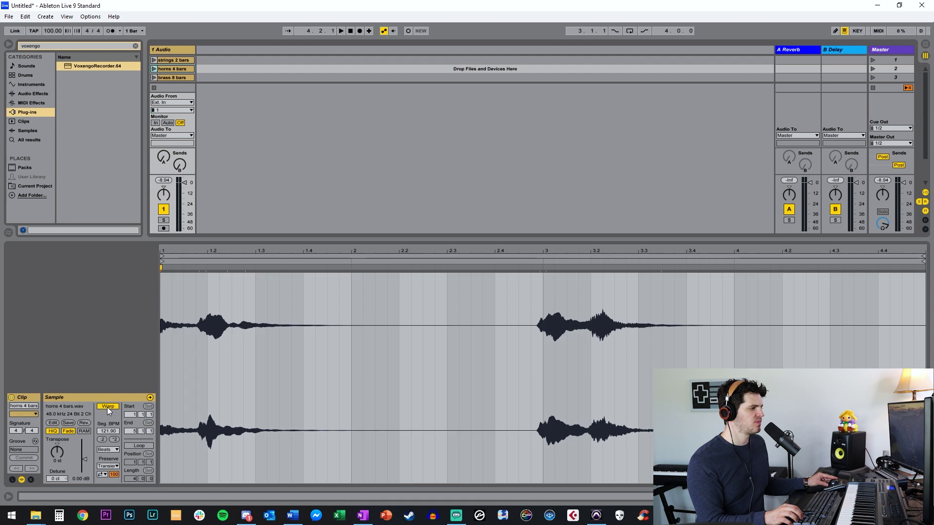
left_click(139, 446)
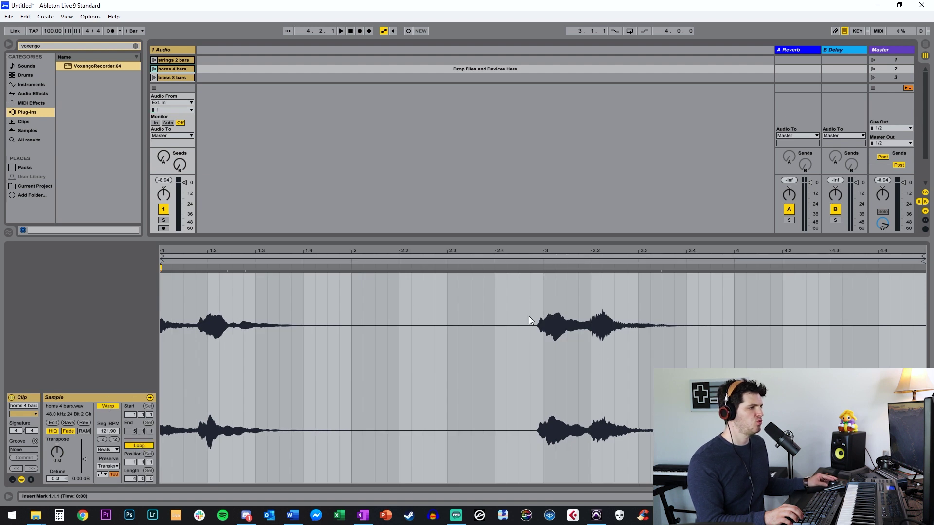
left_click(154, 69)
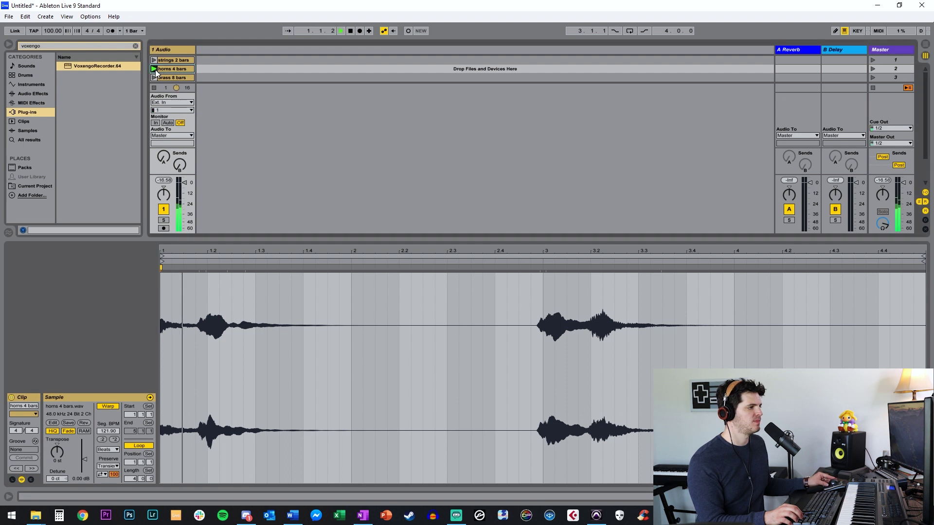
key("space")
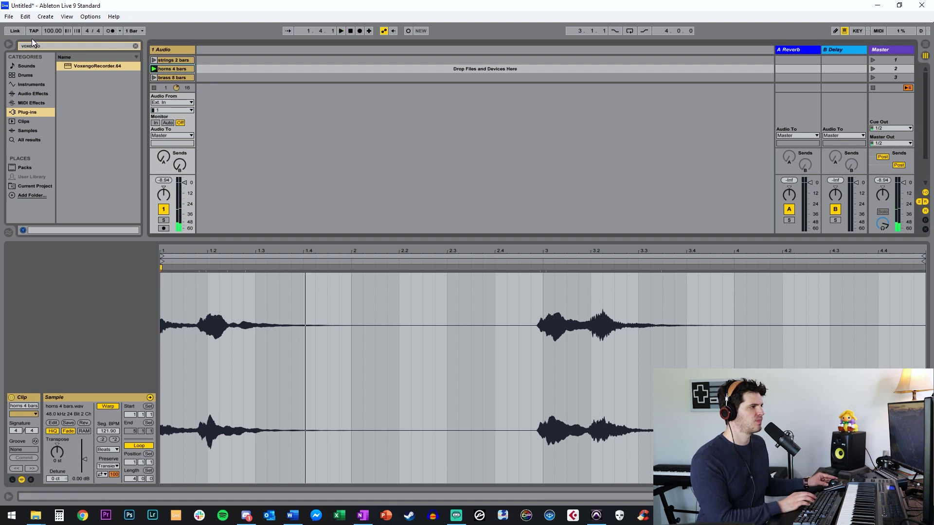
Set the project tempo to 120 BPM and audition the brass 8 bars clip.
left_click_drag(51, 31, 51, 29)
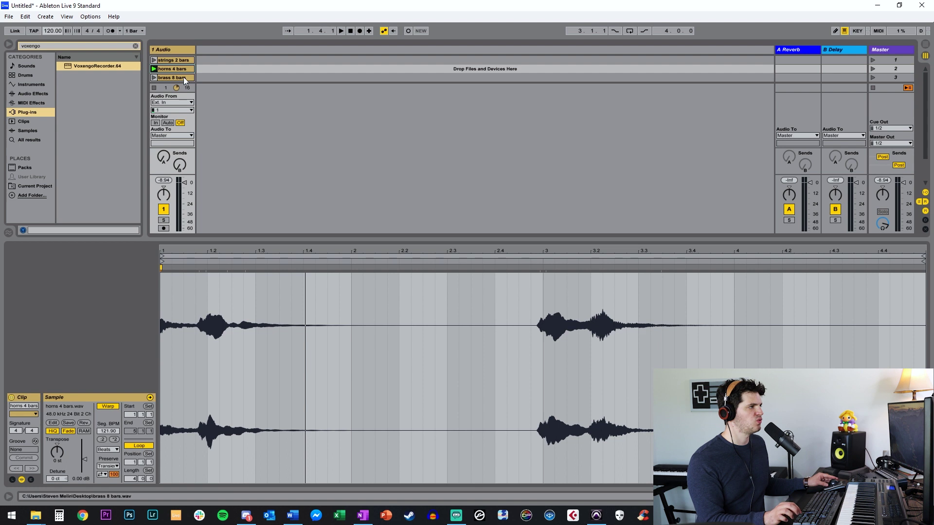
left_click(153, 78)
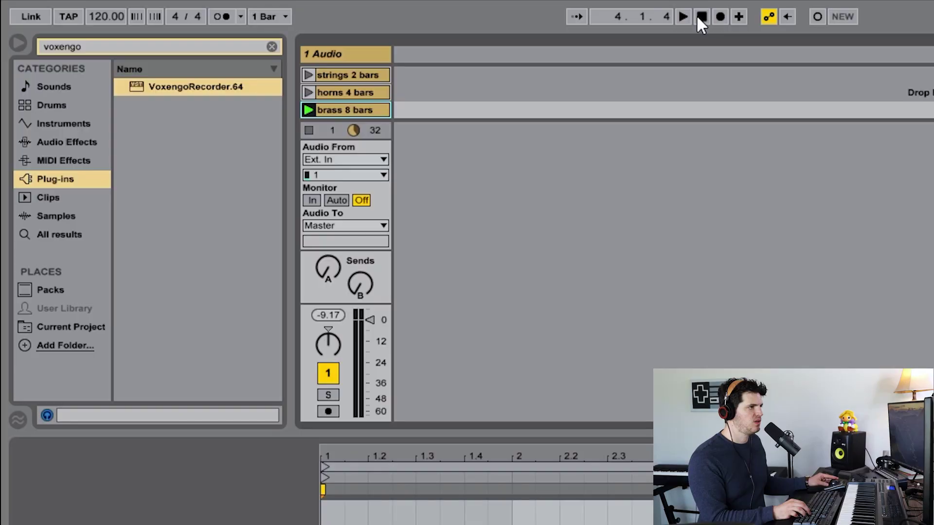
left_click(698, 18)
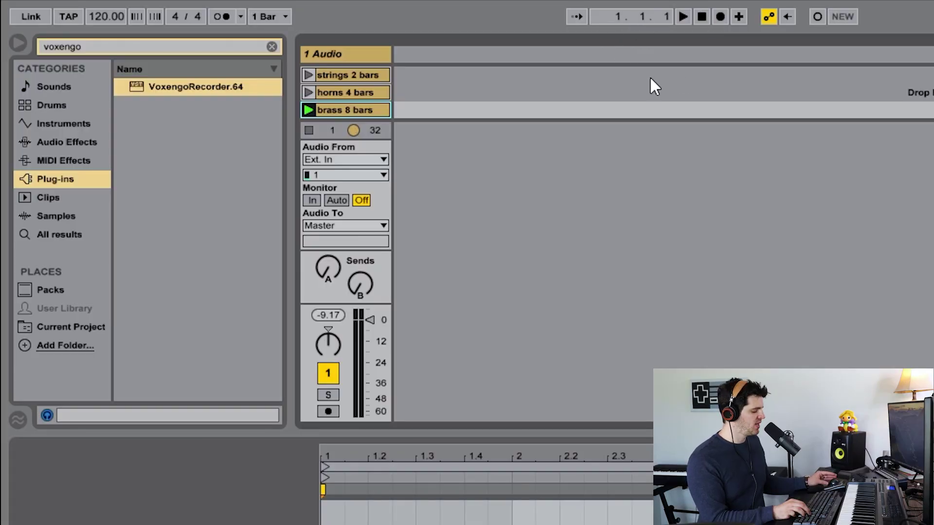
View the arrangement timeline, return to the session clips, and audition the horns and brass clips on 1 Audio.
key("Tab")
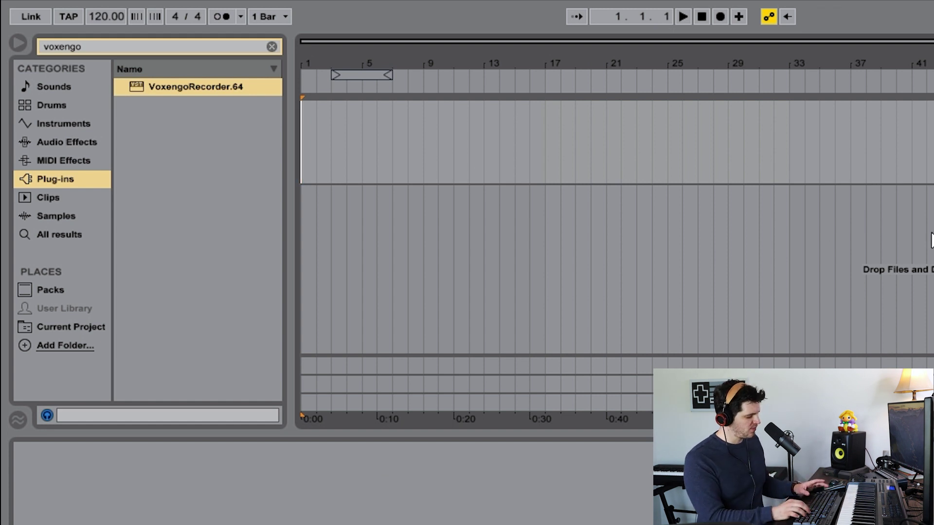
key("Tab")
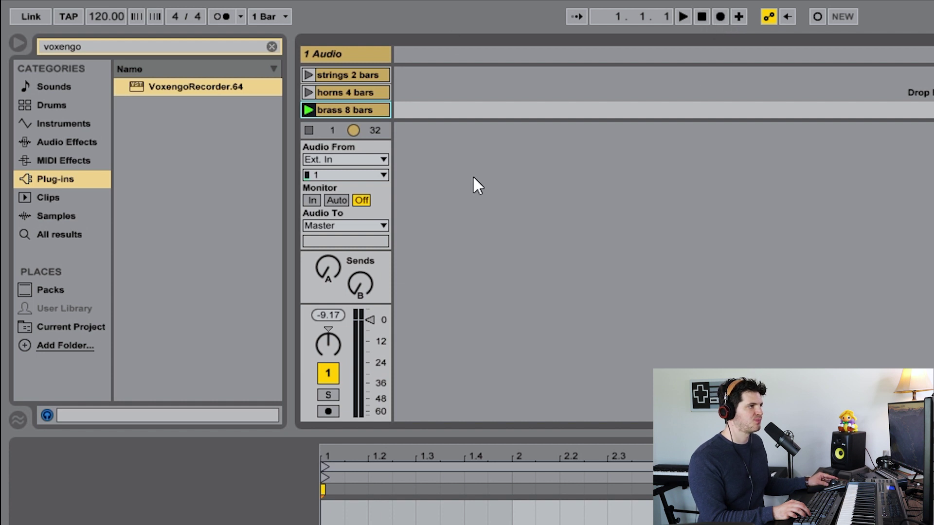
left_click(309, 92)
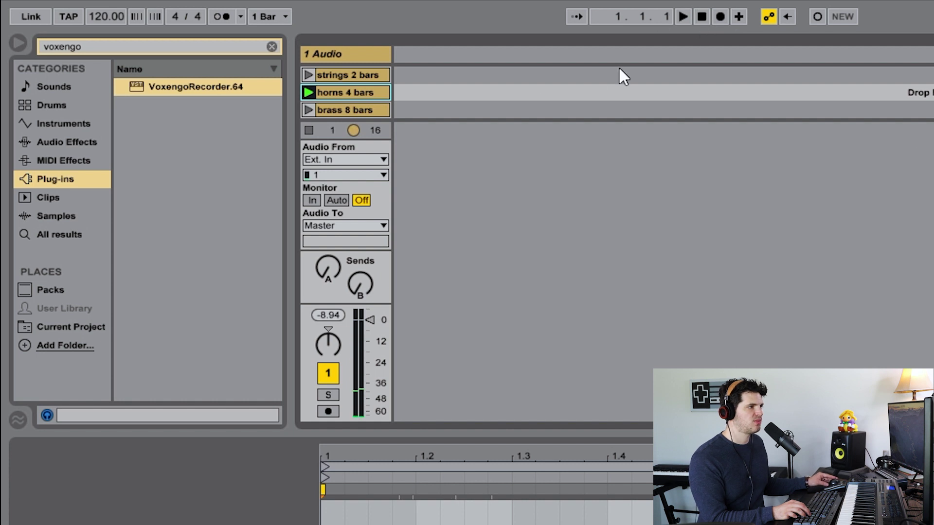
left_click(306, 109)
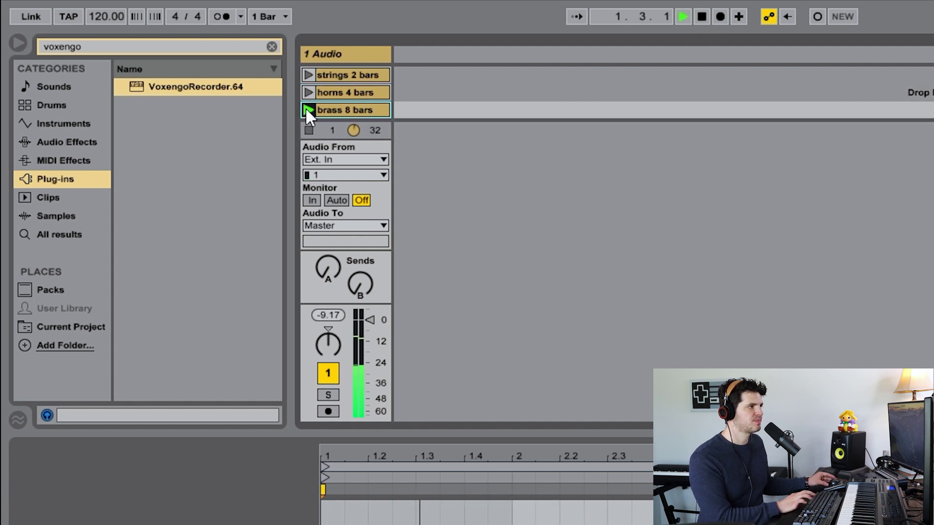
Duplicate the 1 Audio track, launch horns 4 bars on the copy alongside the brass clip, and return the transport to the start.
right_click(349, 58)
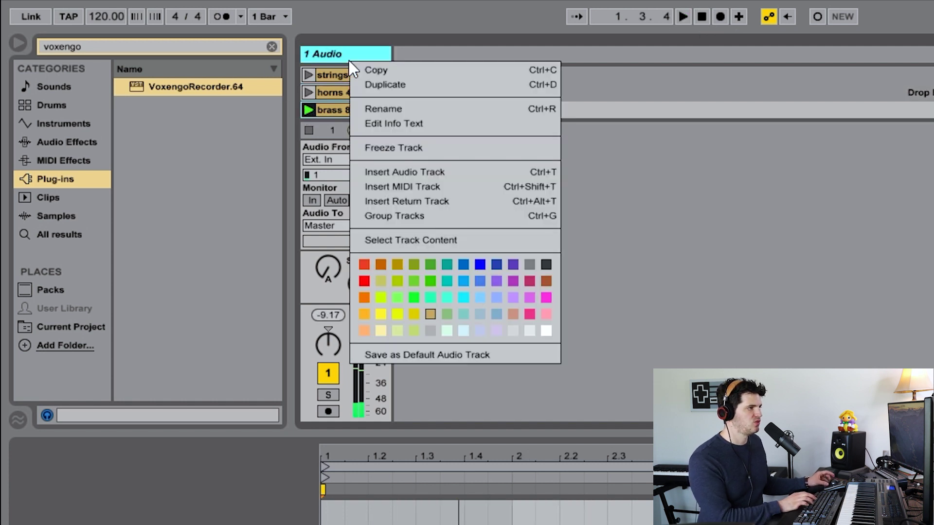
left_click(368, 83)
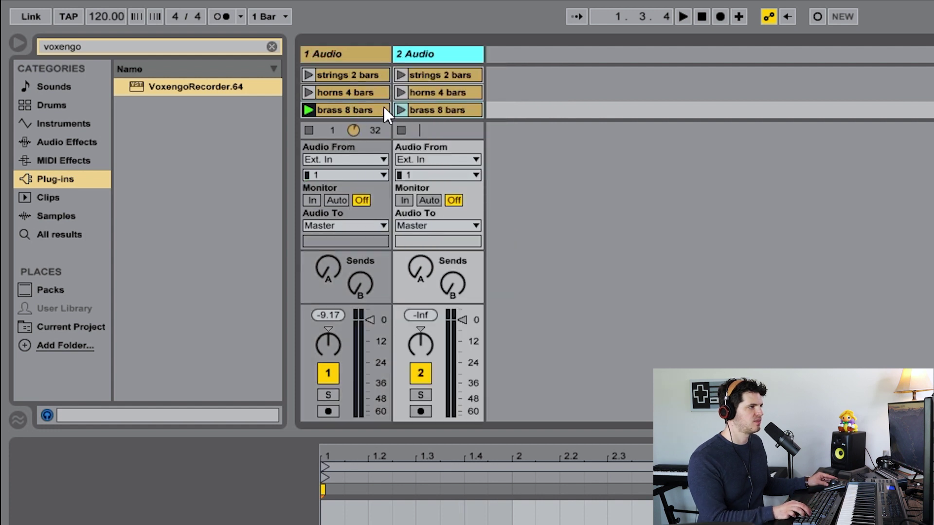
left_click(401, 92)
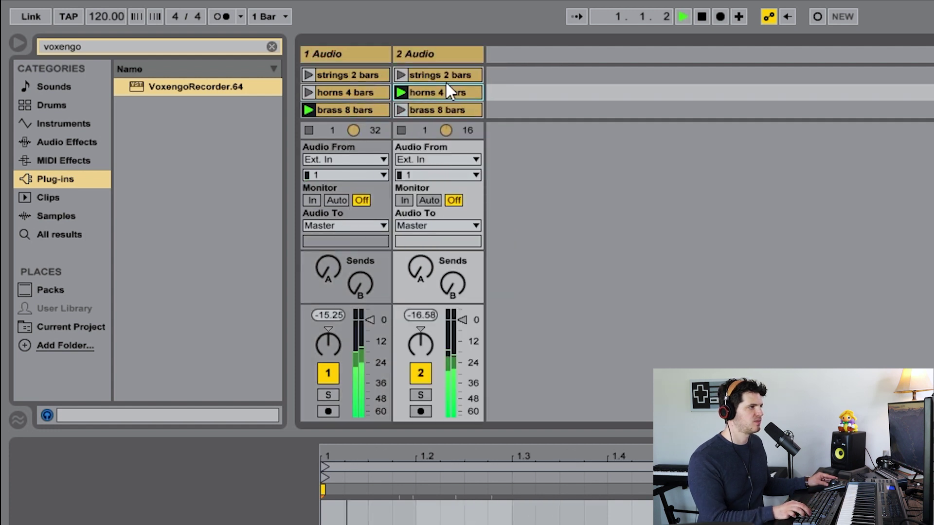
left_click(701, 14)
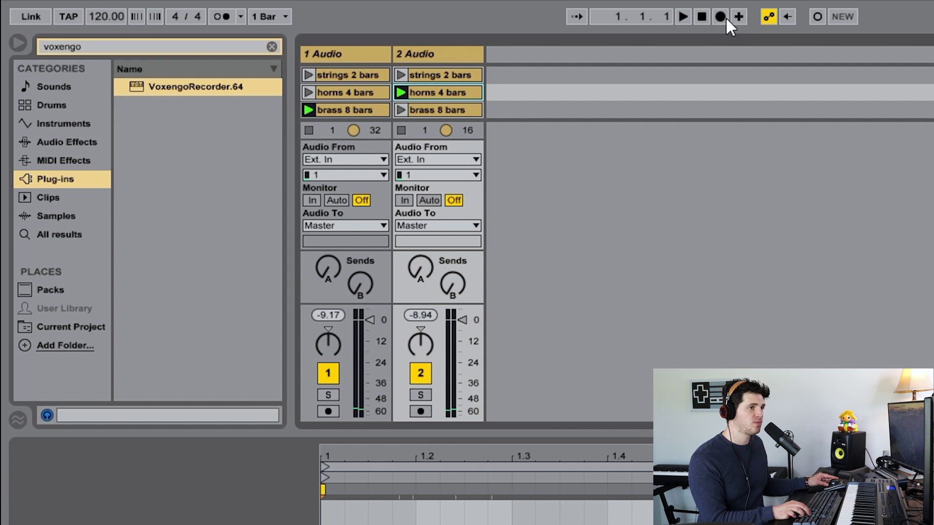
Record the clip performance into the arrangement, switching 1 Audio from brass to strings 2 bars and back to brass 8 bars over the horns.
left_click(725, 18)
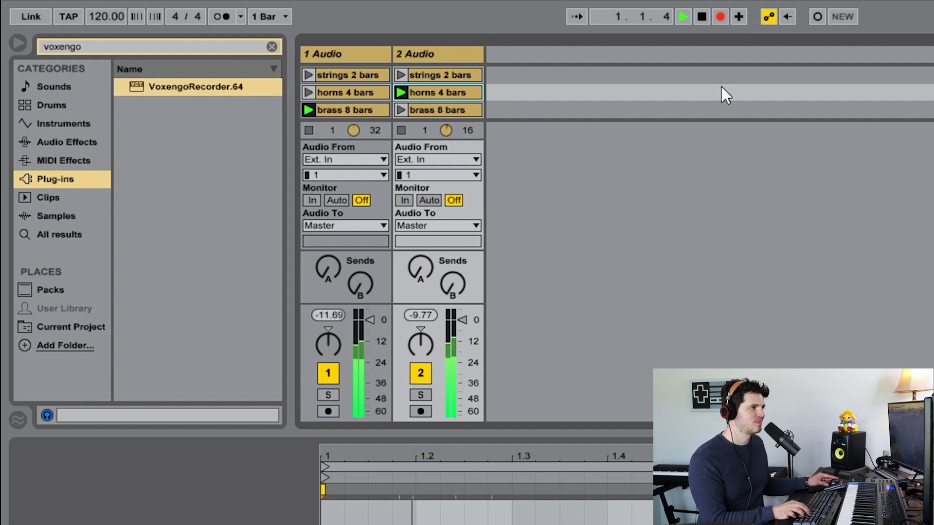
key("Tab")
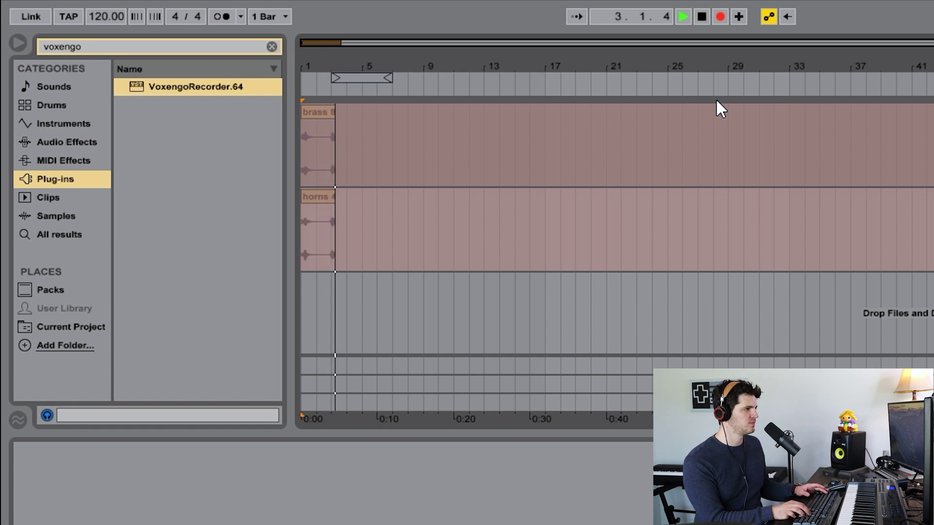
key("Tab")
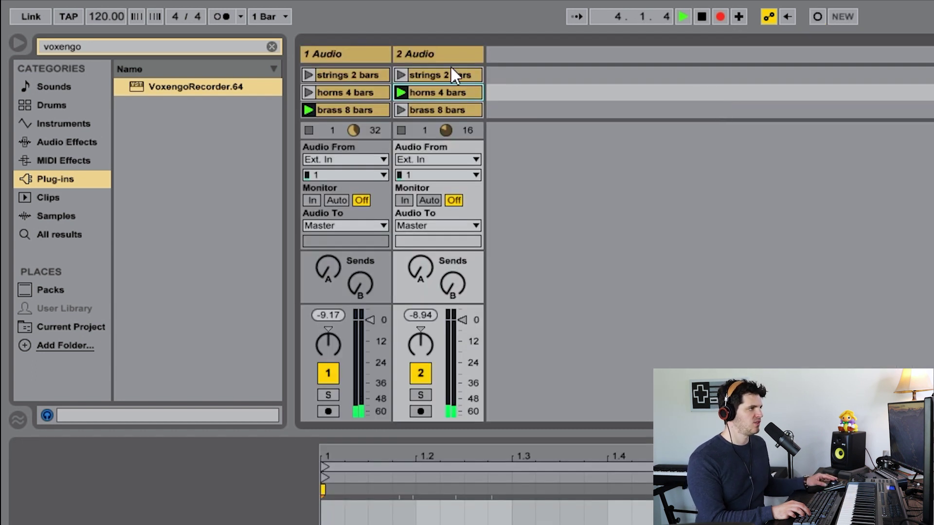
left_click(311, 74)
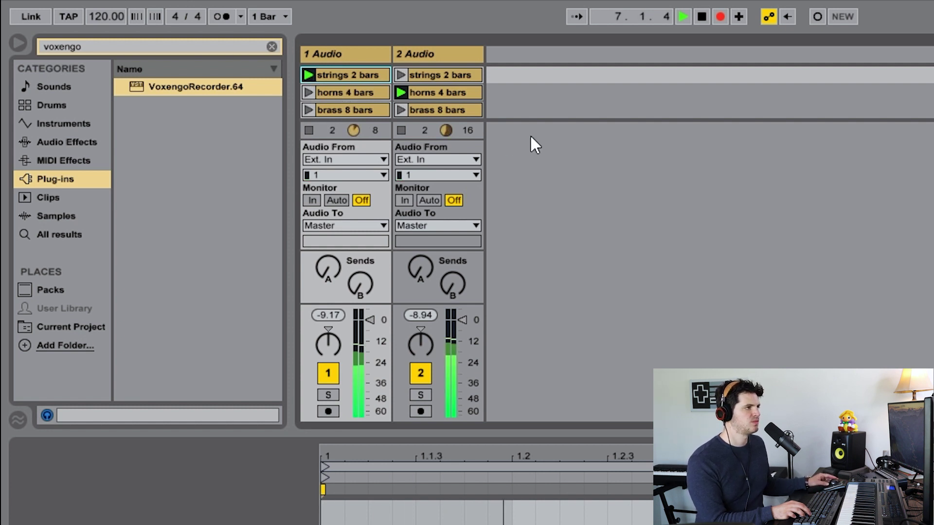
left_click(306, 111)
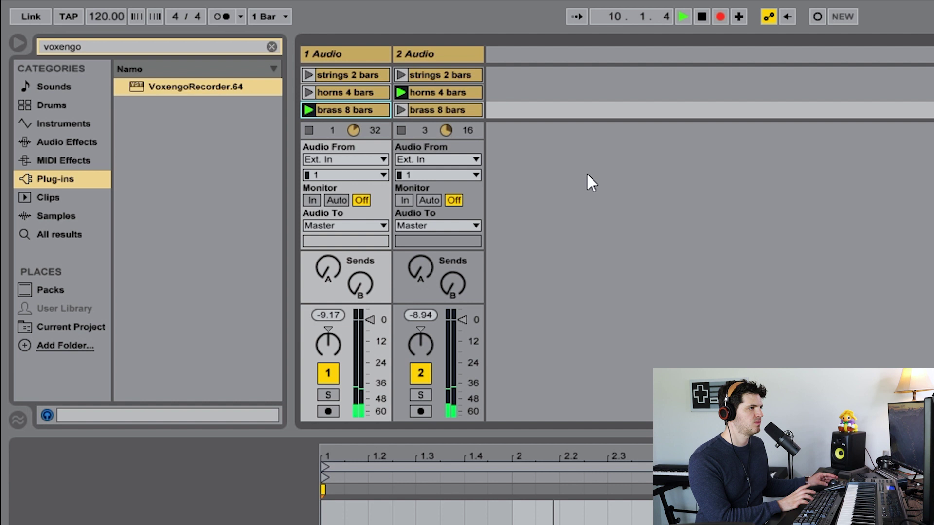
key("space")
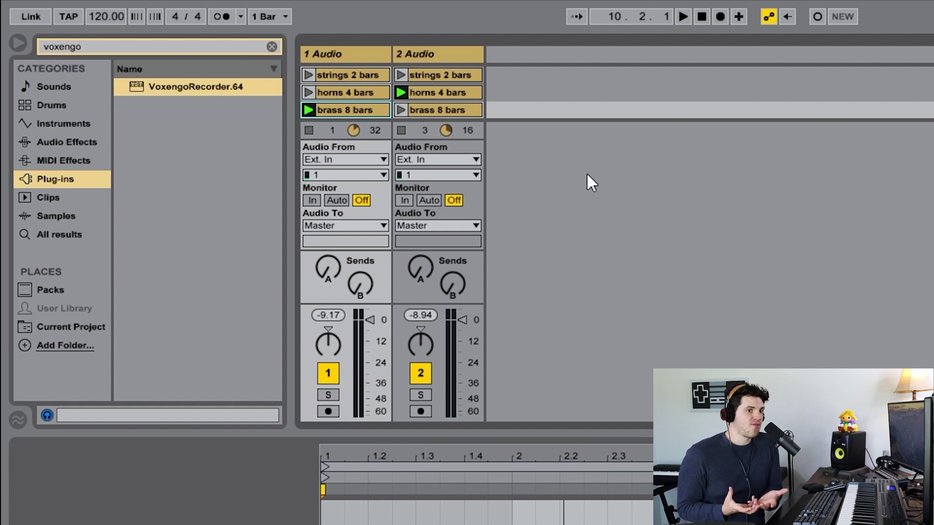
Show the recorded arrangement, select the first brass 8 bars clip, and return playback control from the session clips to the arrangement.
key("Tab")
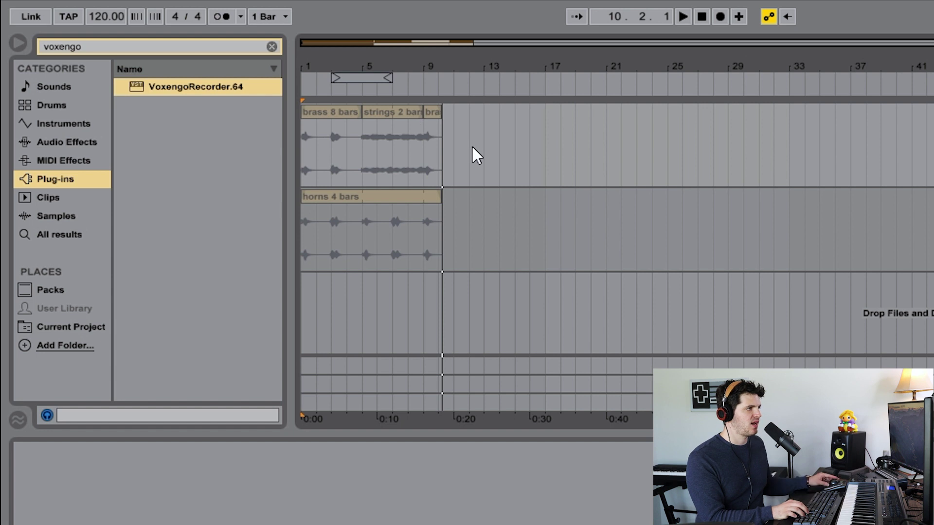
left_click(354, 116)
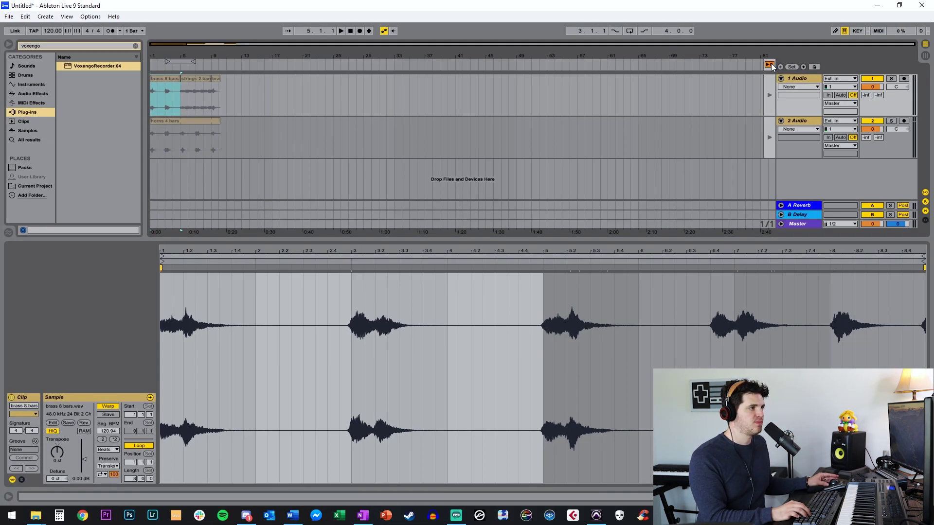
left_click(770, 65)
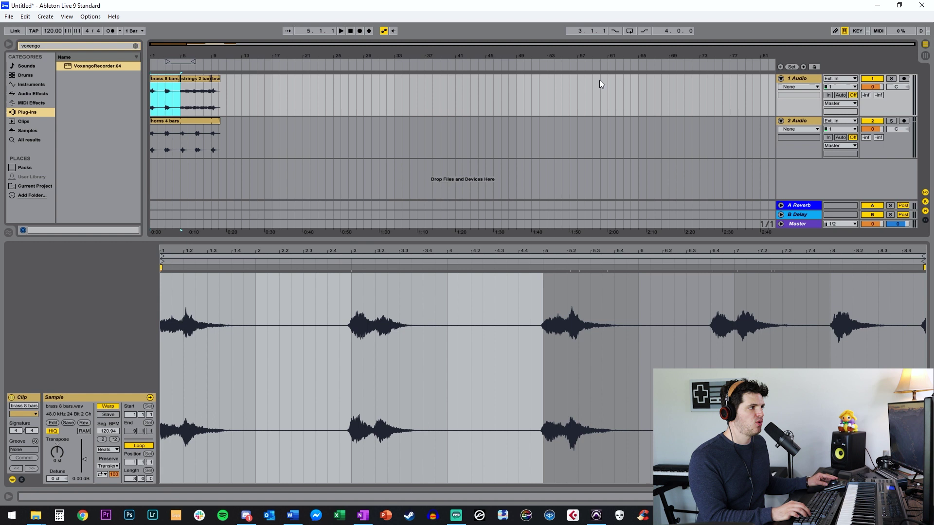